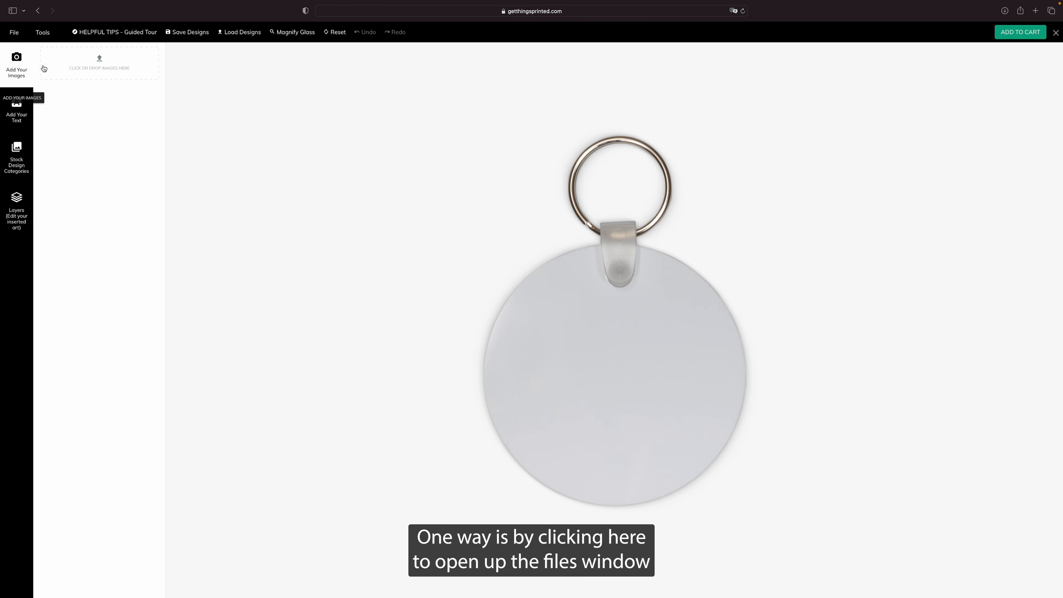
Step: Upload the purple hydrangea image and place it on the round keychain
{"action": "left_click", "coordinate": [83, 68]}
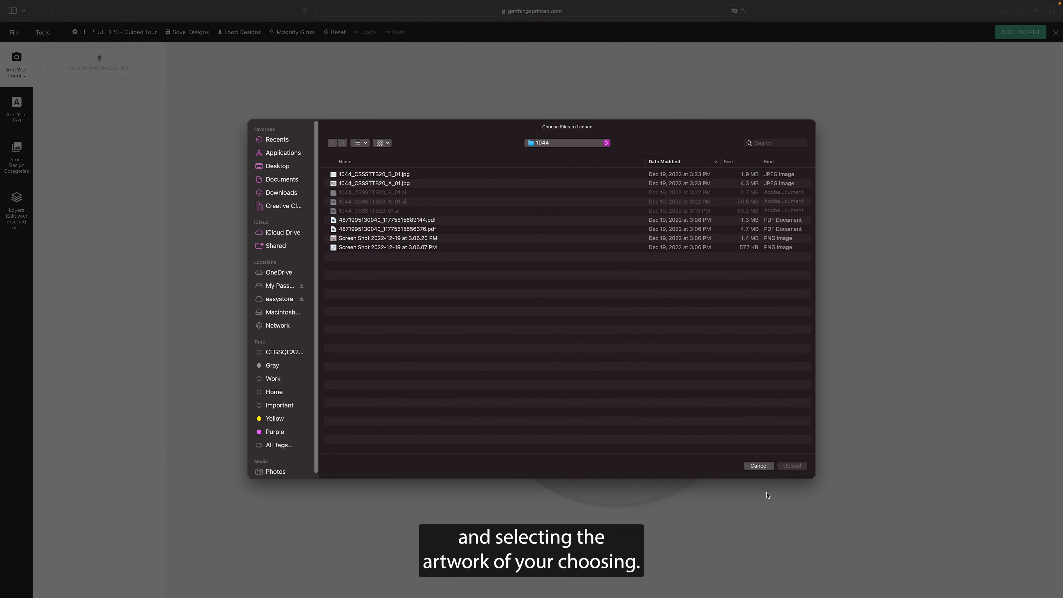
{"action": "left_click", "coordinate": [758, 466]}
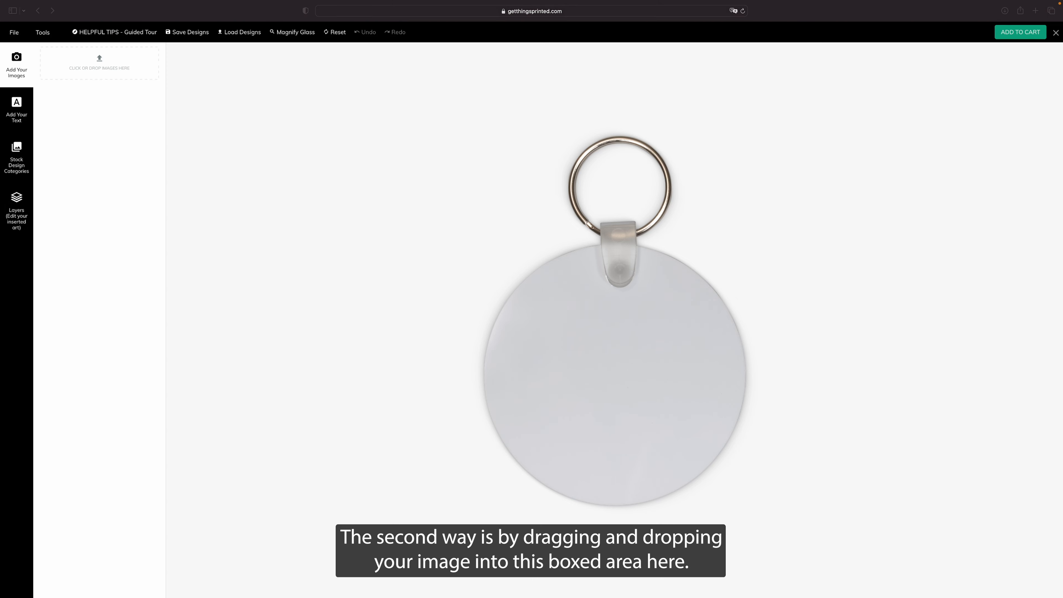
{"action": "left_click_drag", "start_coordinate": [375, 218], "coordinate": [116, 76]}
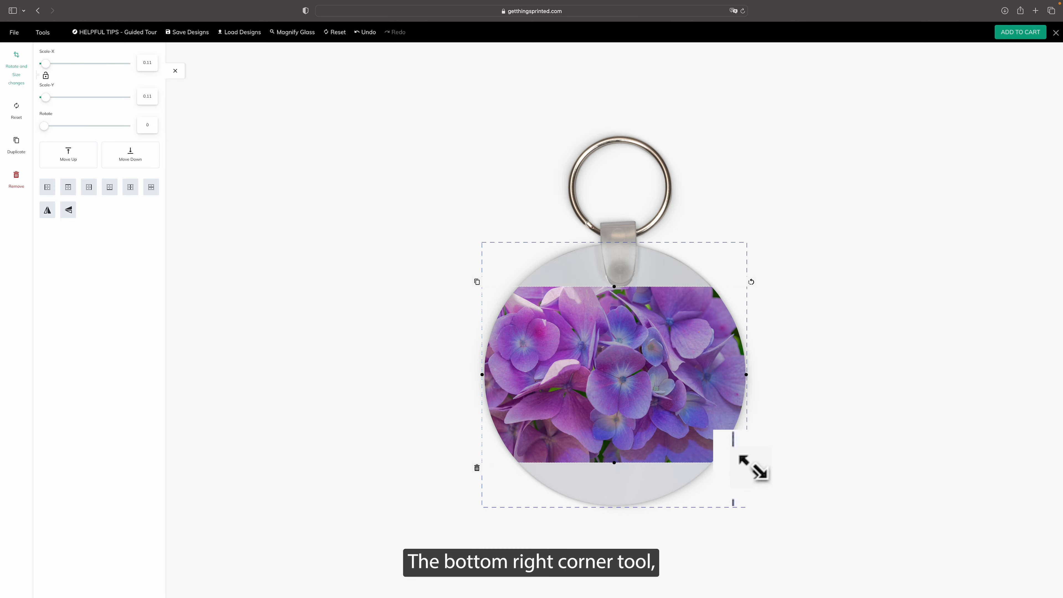
Step: Shrink the flower image to a scale of about 0.09 and rotate it very slightly
{"action": "left_click_drag", "start_coordinate": [726, 451], "coordinate": [709, 471]}
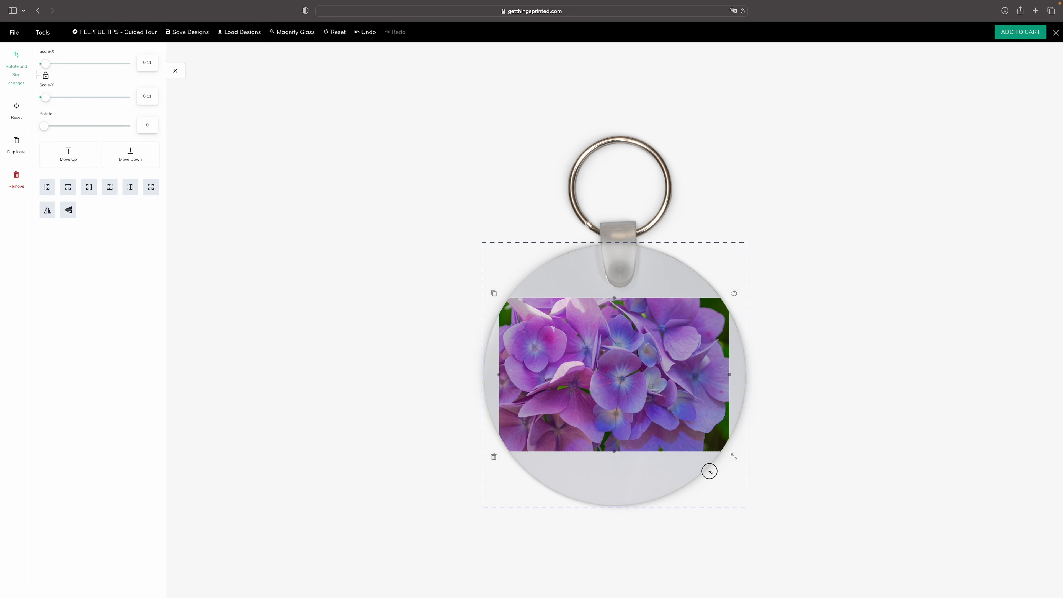
{"action": "mouse_move", "coordinate": [735, 293]}
{"action": "left_mouse_down"}
{"action": "mouse_move", "coordinate": [705, 263]}
{"action": "mouse_move", "coordinate": [759, 372]}
{"action": "mouse_move", "coordinate": [729, 285]}
{"action": "mouse_move", "coordinate": [749, 338]}
{"action": "mouse_move", "coordinate": [747, 288]}
{"action": "left_mouse_up"}
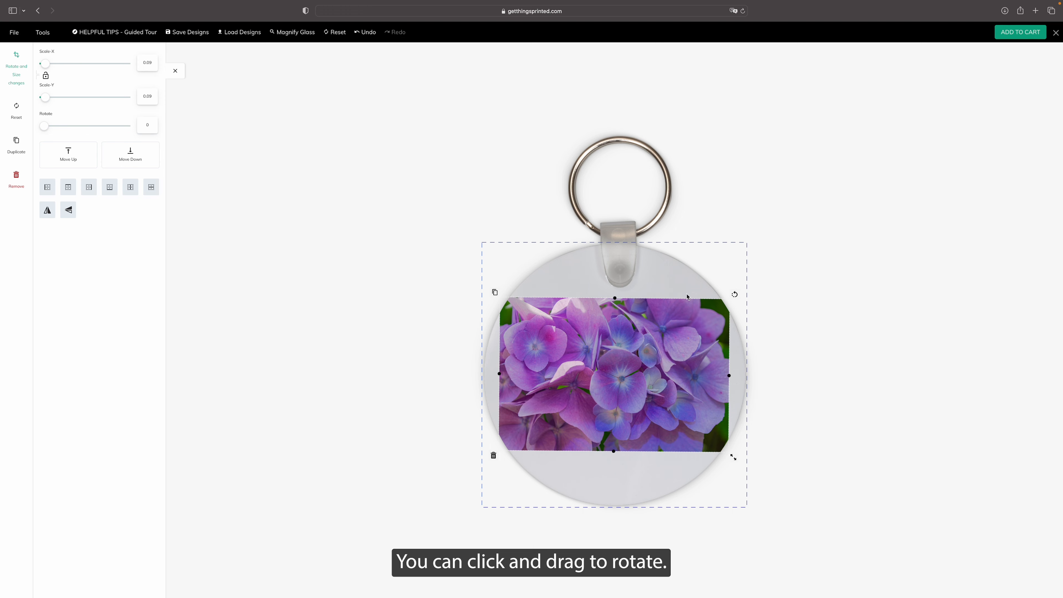
Step: Duplicate the flower image, delete the duplicate, and select the original image again
{"action": "left_click", "coordinate": [495, 292]}
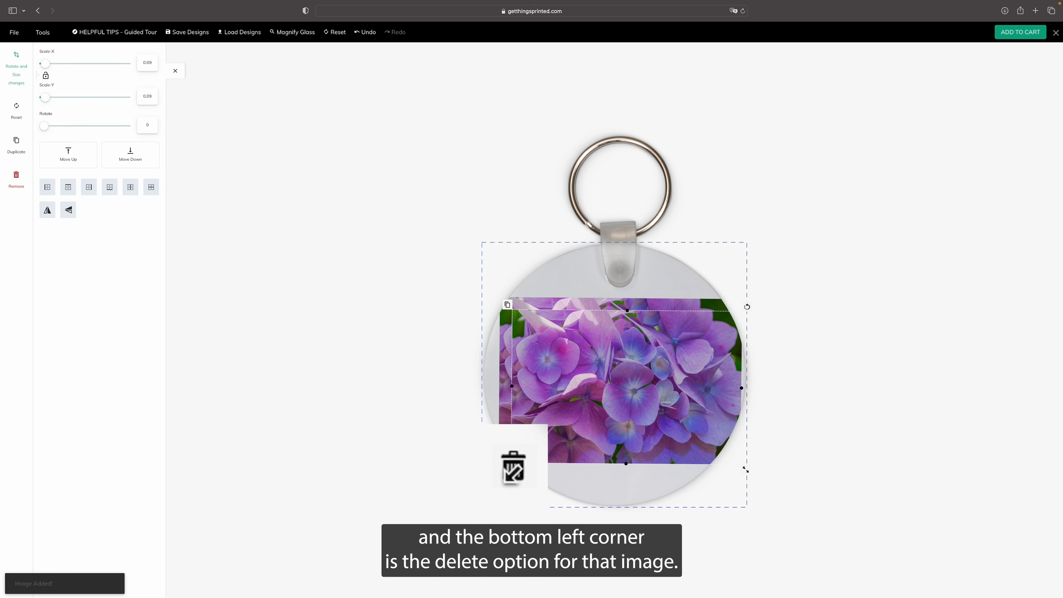
{"action": "left_click", "coordinate": [506, 469]}
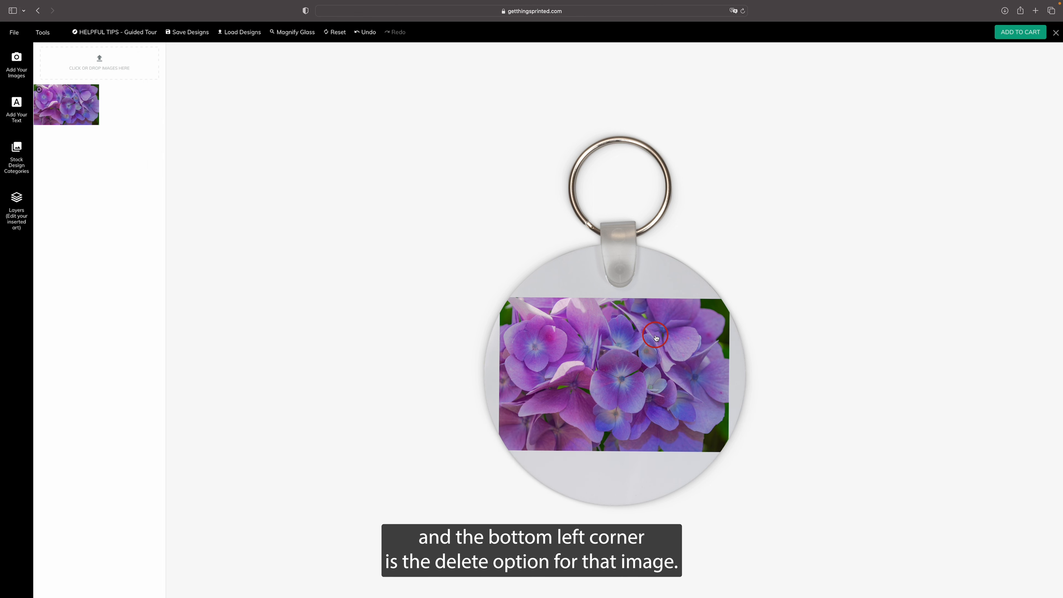
{"action": "left_click", "coordinate": [655, 336]}
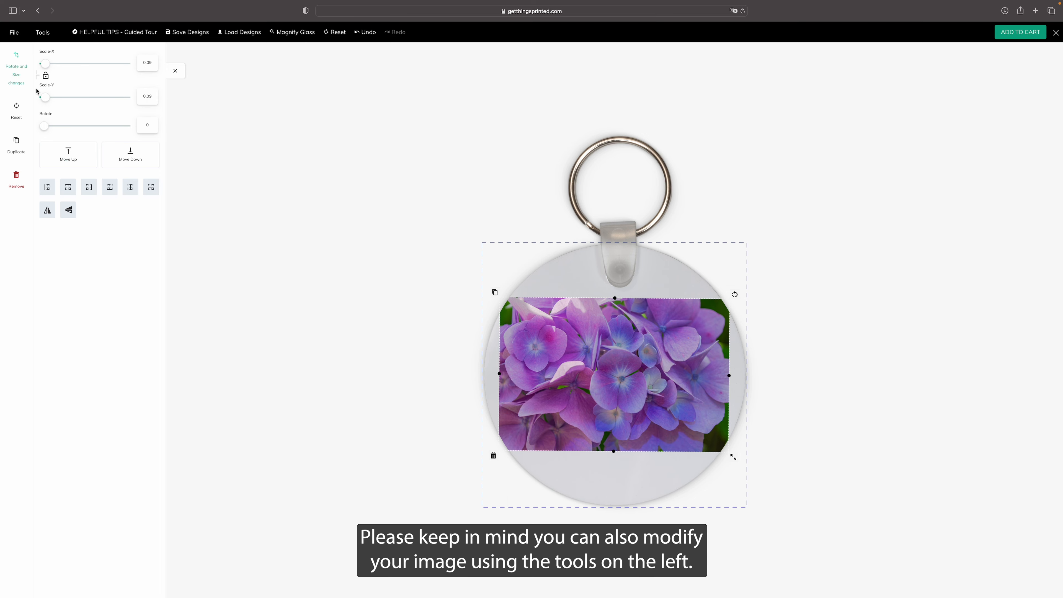
Step: Shrink the flower image slightly, try stretching it horizontally with Scale-X, and undo the stretch
{"action": "left_click_drag", "start_coordinate": [47, 68], "coordinate": [43, 66]}
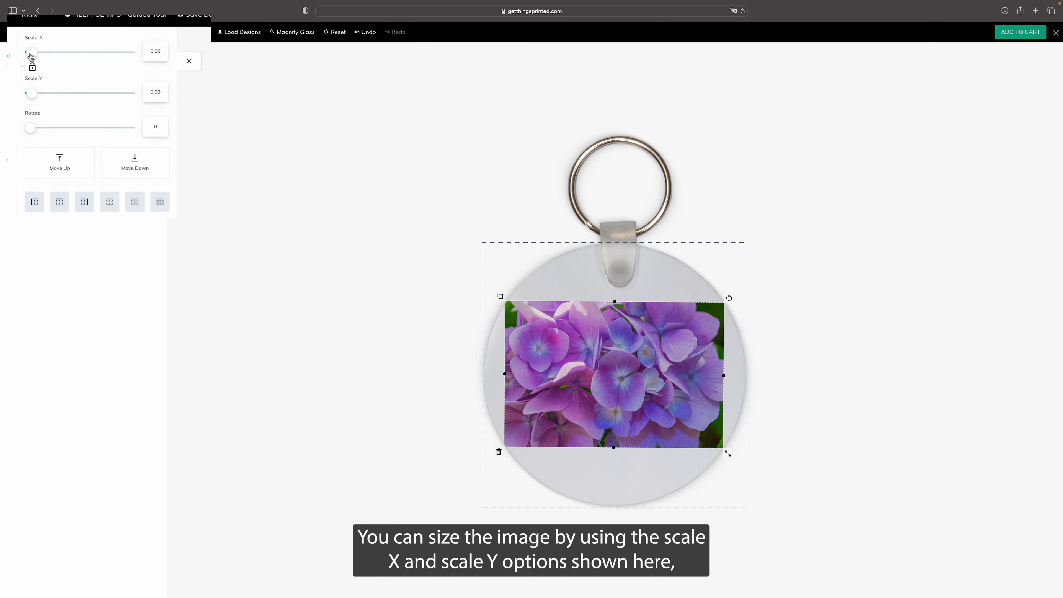
{"action": "left_click", "coordinate": [45, 63]}
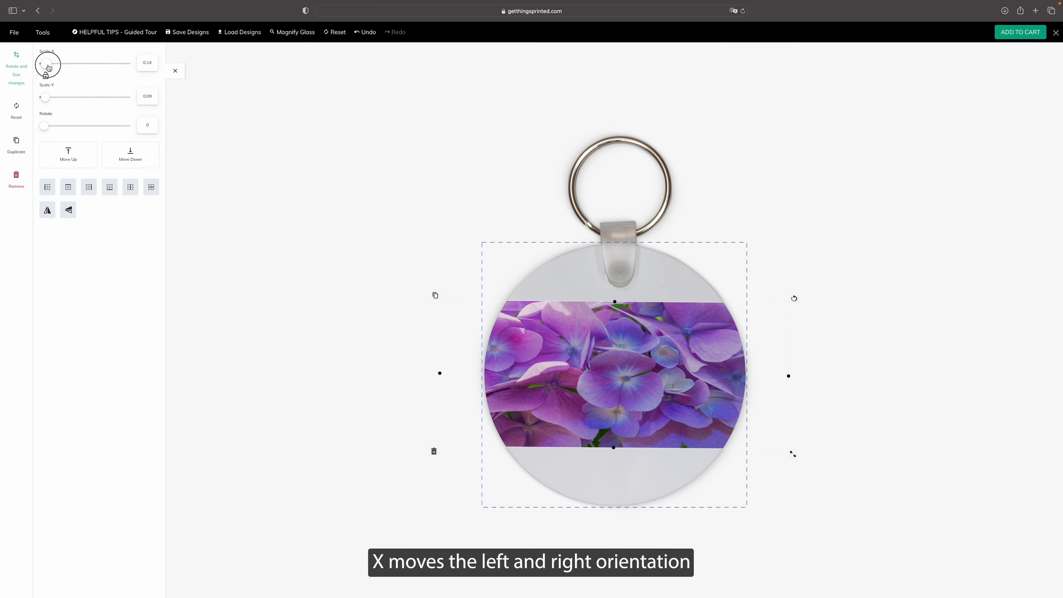
{"action": "left_click_drag", "start_coordinate": [44, 64], "coordinate": [48, 65]}
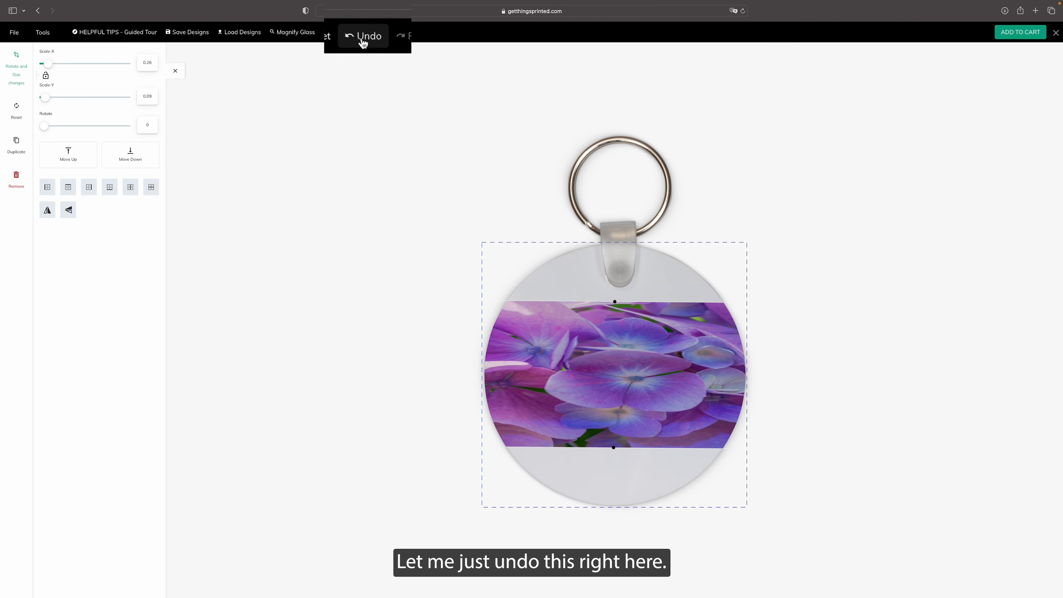
{"action": "left_click", "coordinate": [362, 35]}
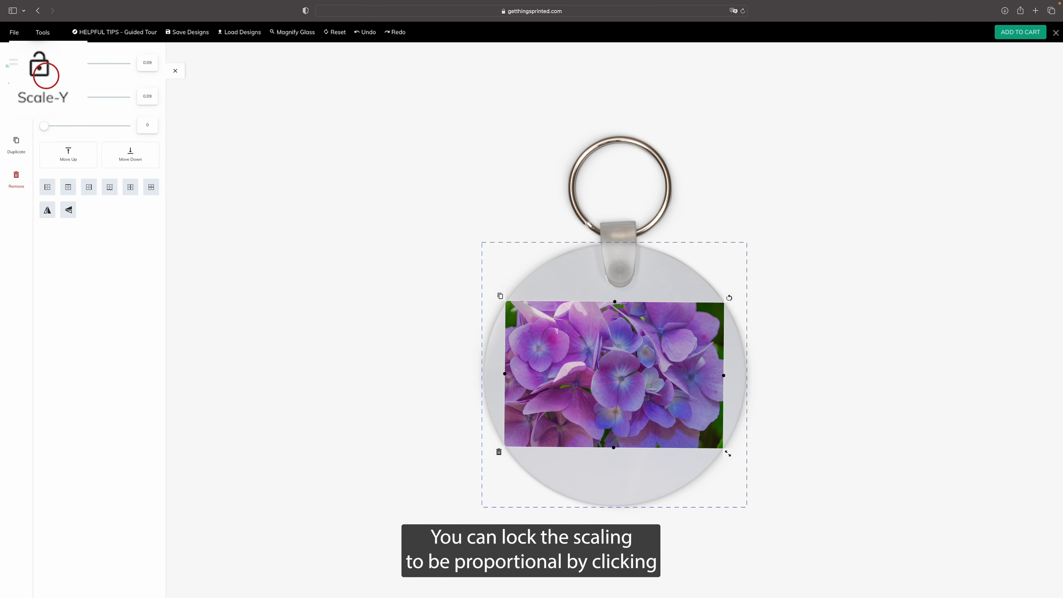
Step: Enlarge the image to a scale of 0.11 with the proportions locked and set its rotation to 0
{"action": "left_click_drag", "start_coordinate": [45, 64], "coordinate": [48, 64]}
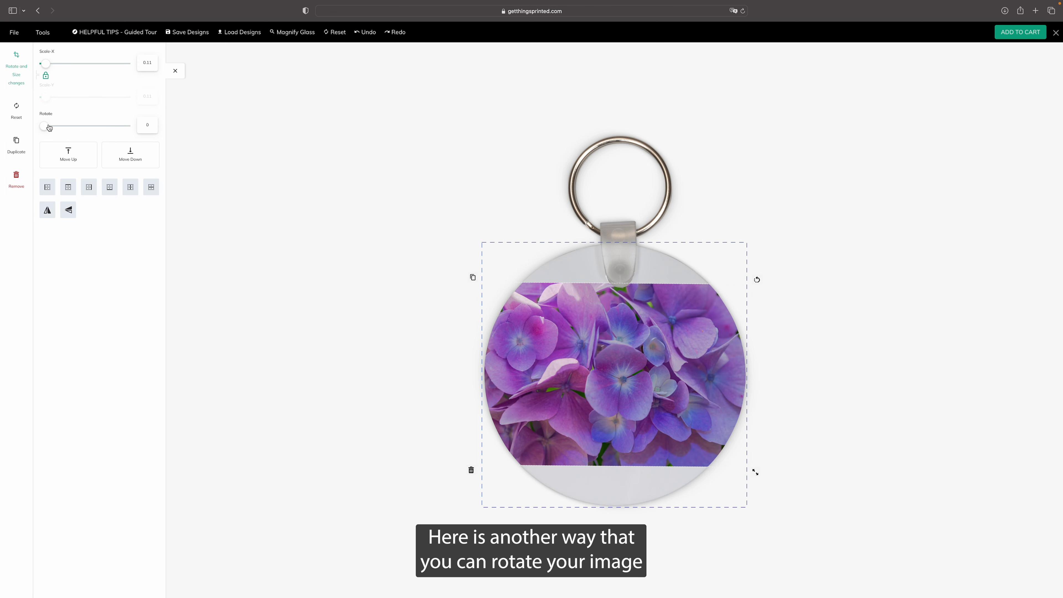
{"action": "mouse_move", "coordinate": [49, 127]}
{"action": "left_mouse_down"}
{"action": "mouse_move", "coordinate": [122, 126]}
{"action": "mouse_move", "coordinate": [44, 126]}
{"action": "left_mouse_up"}
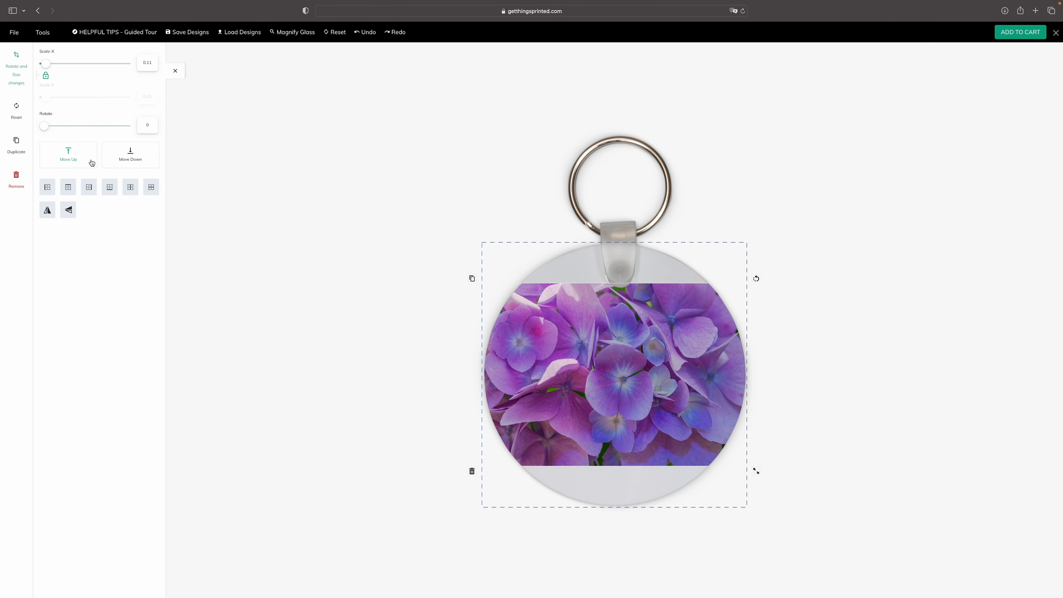
Step: Try the left, top, right and bottom alignments on the image, ending with it centered horizontally and vertically
{"action": "left_click", "coordinate": [47, 191]}
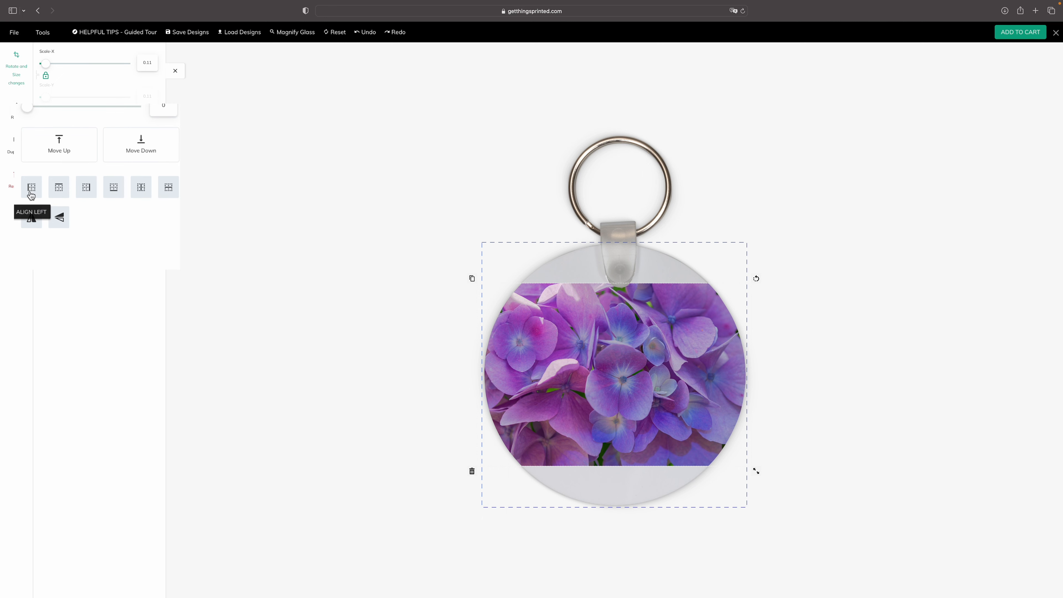
{"action": "left_click", "coordinate": [58, 189]}
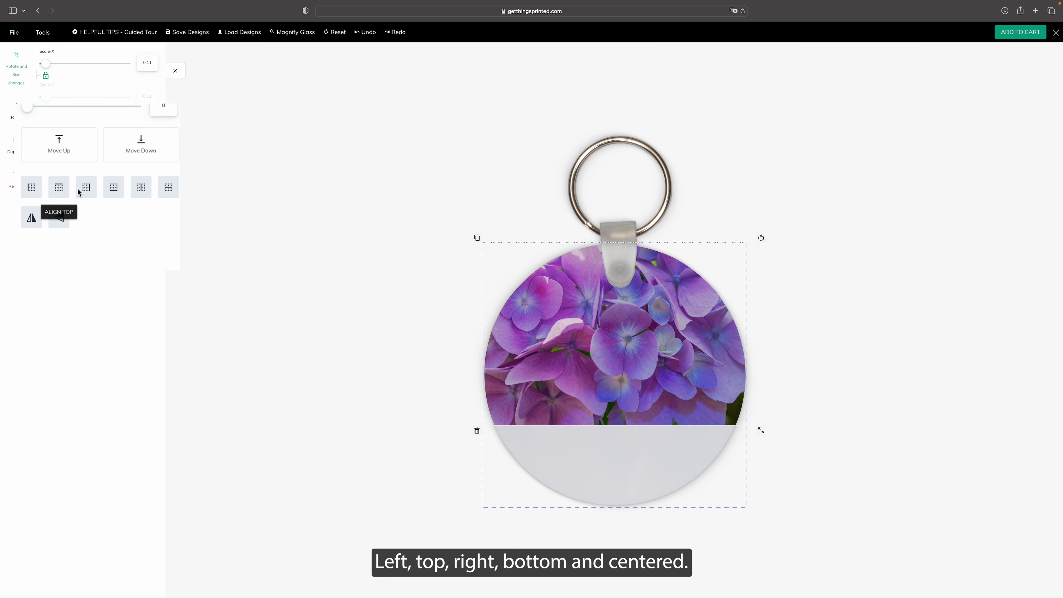
{"action": "left_click", "coordinate": [87, 188]}
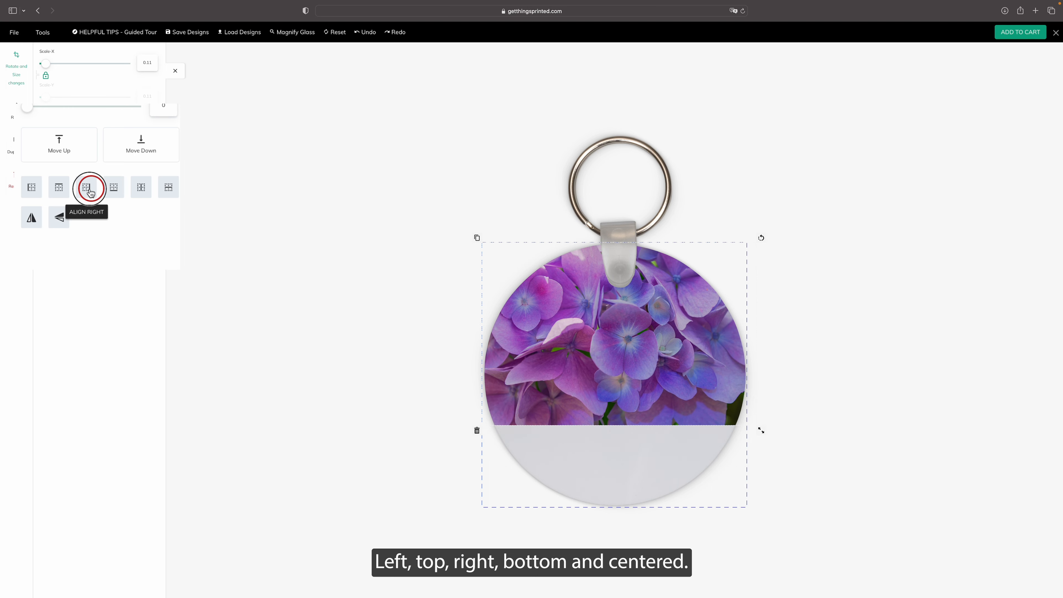
{"action": "left_click", "coordinate": [114, 189]}
{"action": "left_click", "coordinate": [142, 189]}
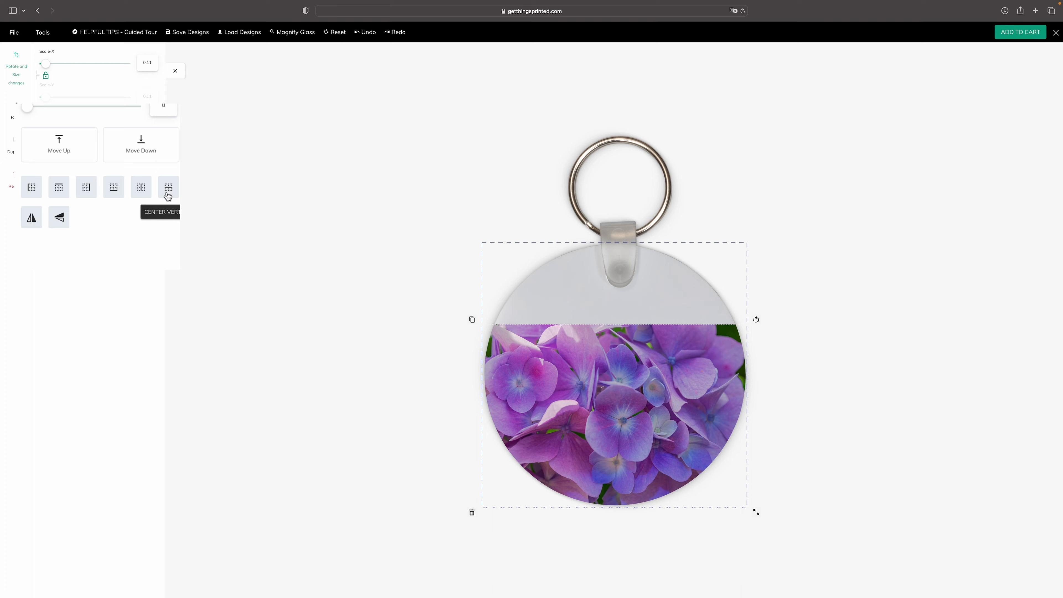
{"action": "left_click", "coordinate": [167, 189]}
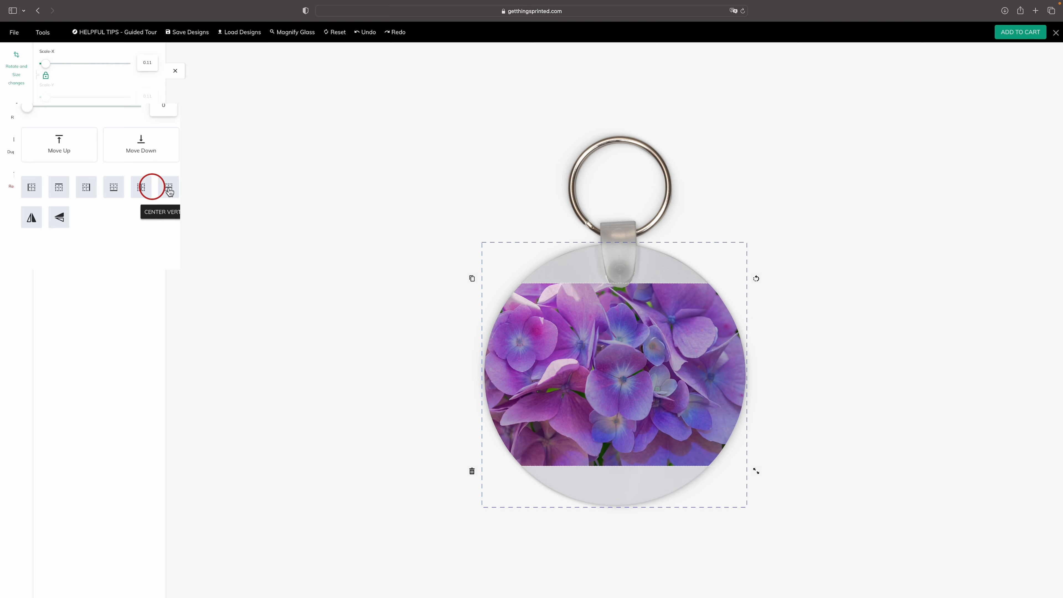
Step: Flip the image horizontally and back, and flip it vertically and back
{"action": "left_click", "coordinate": [35, 222]}
{"action": "left_click", "coordinate": [35, 222]}
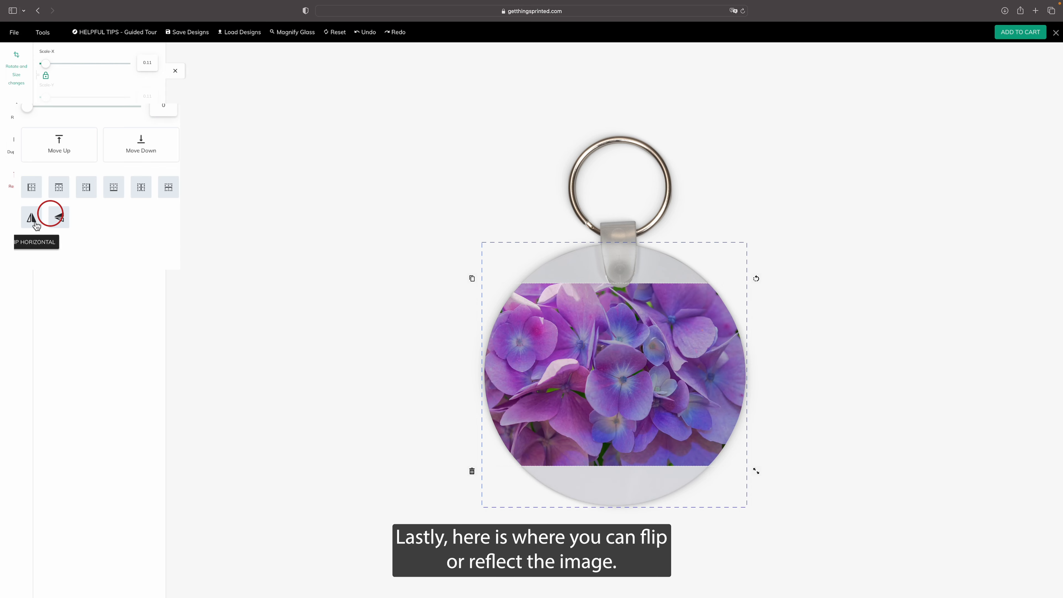
{"action": "left_click", "coordinate": [55, 226]}
{"action": "left_click", "coordinate": [55, 226]}
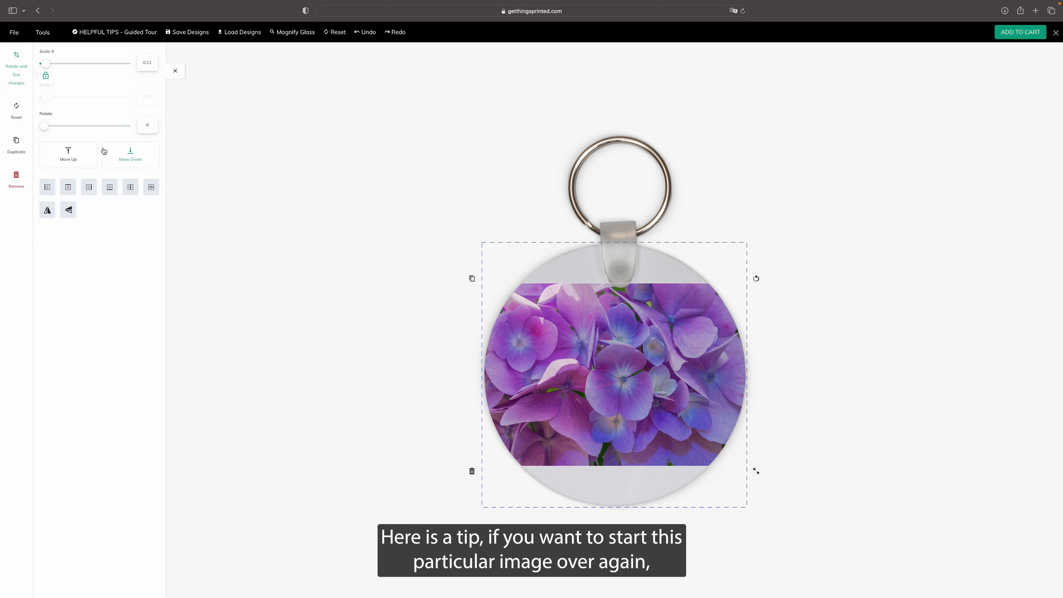
Step: Try greatly enlarging the image and rotating it to about 78 degrees, and reset the image's changes
{"action": "left_click_drag", "start_coordinate": [45, 64], "coordinate": [77, 63]}
{"action": "left_click_drag", "start_coordinate": [49, 129], "coordinate": [63, 129]}
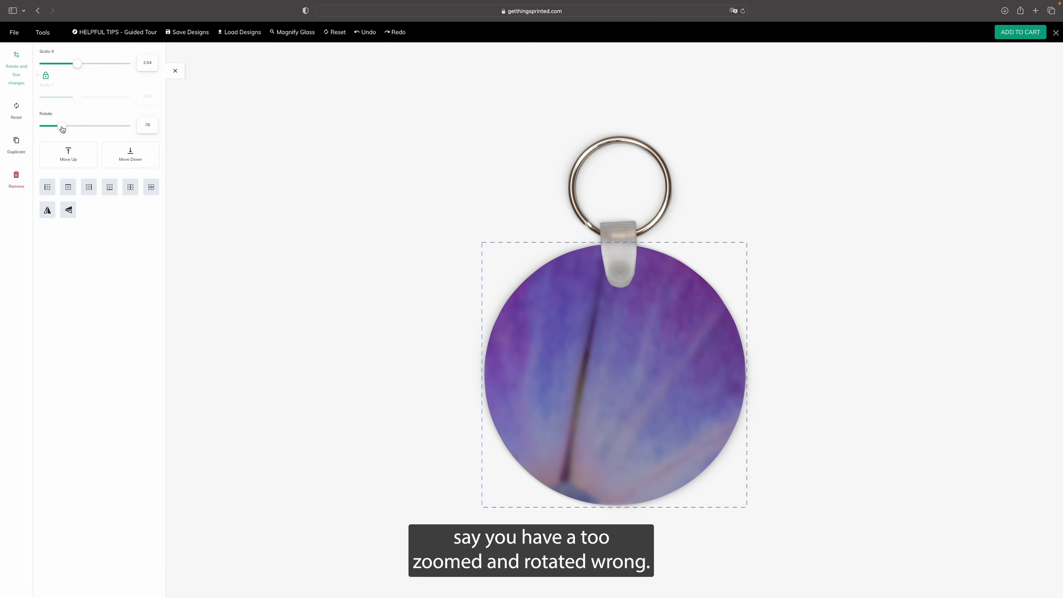
{"action": "left_click", "coordinate": [19, 115]}
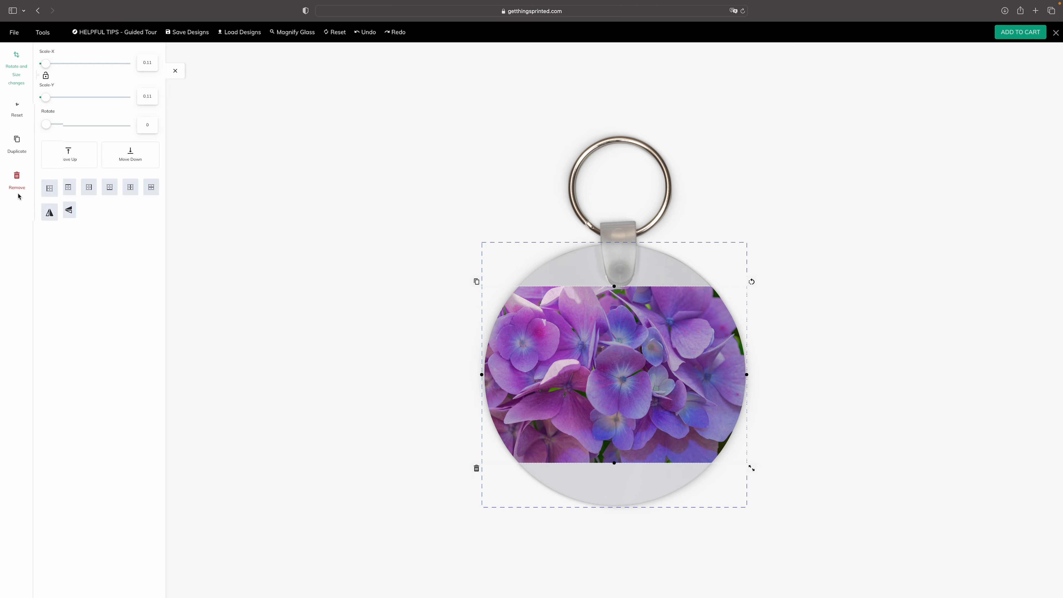
Step: Enlarge the flower image to a scale of about 0.17 and shift it right until its left edge meets the print area's edge
{"action": "left_click_drag", "start_coordinate": [752, 468], "coordinate": [815, 509]}
{"action": "left_click_drag", "start_coordinate": [636, 380], "coordinate": [686, 382]}
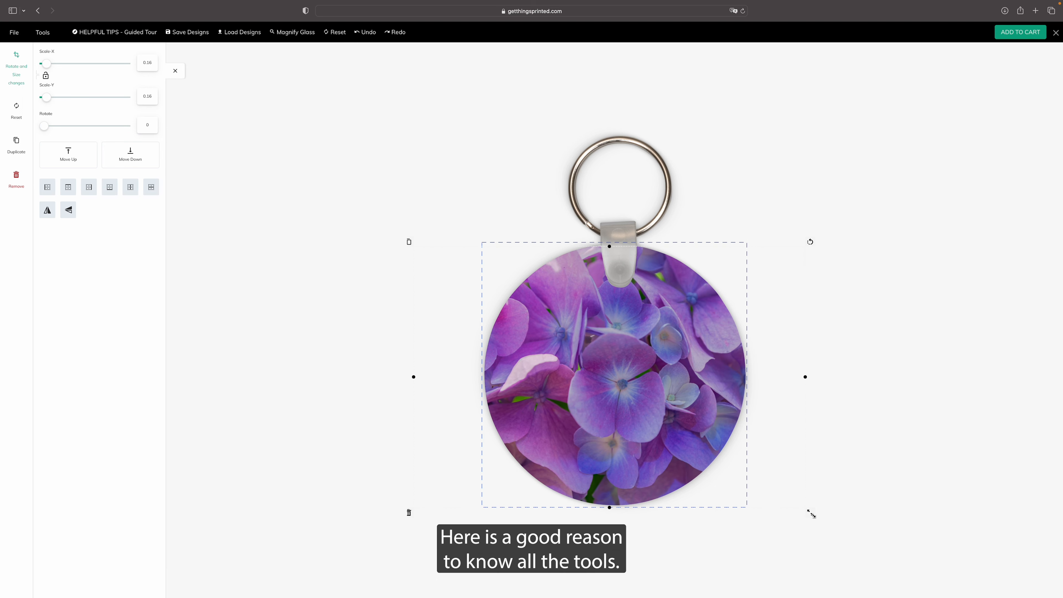
{"action": "left_click_drag", "start_coordinate": [811, 515], "coordinate": [819, 518]}
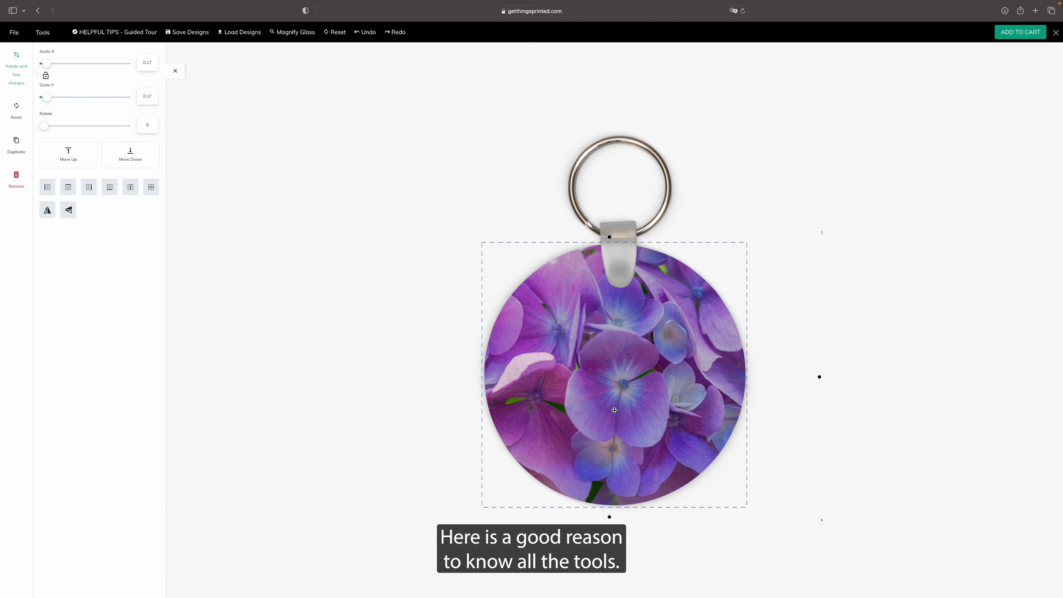
{"action": "left_click_drag", "start_coordinate": [614, 410], "coordinate": [692, 416]}
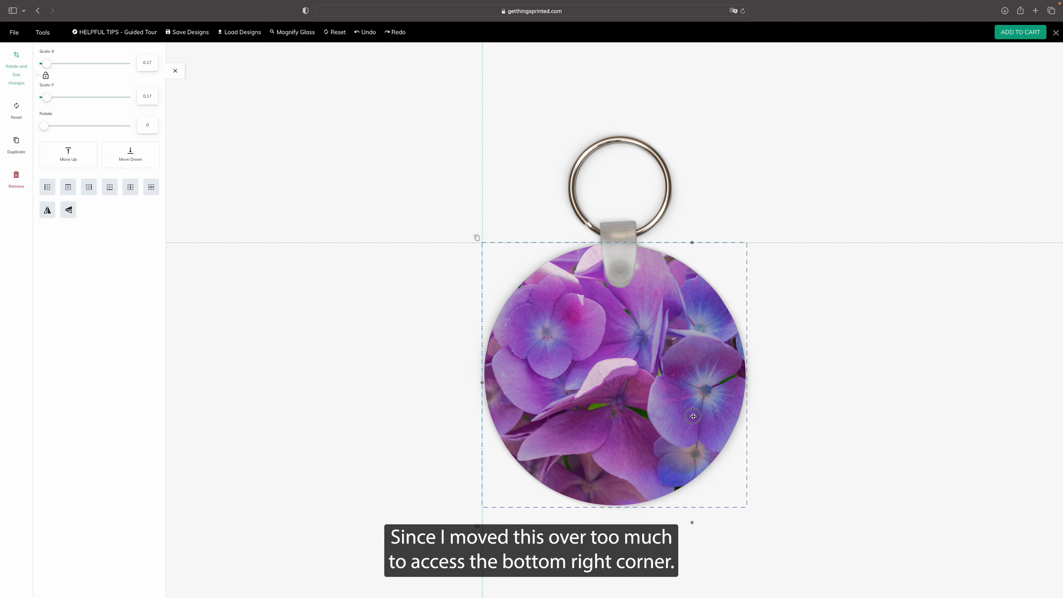
{"action": "left_click_drag", "start_coordinate": [693, 417], "coordinate": [694, 416]}
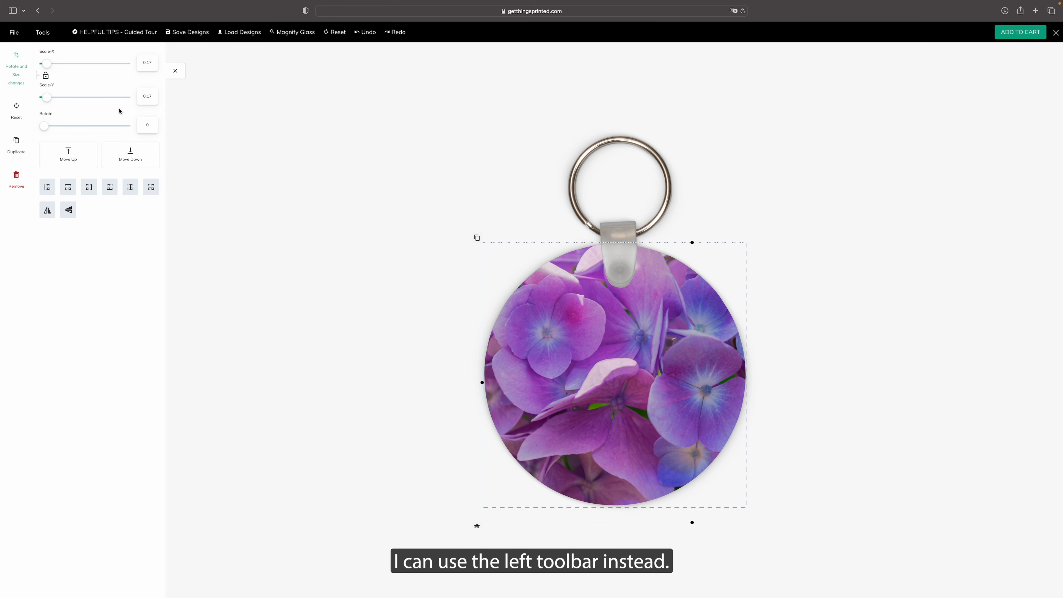
Step: Enlarge the image to a scale of about 0.21 with the proportions locked, and reposition it up and to the left on the keychain
{"action": "left_click", "coordinate": [48, 64]}
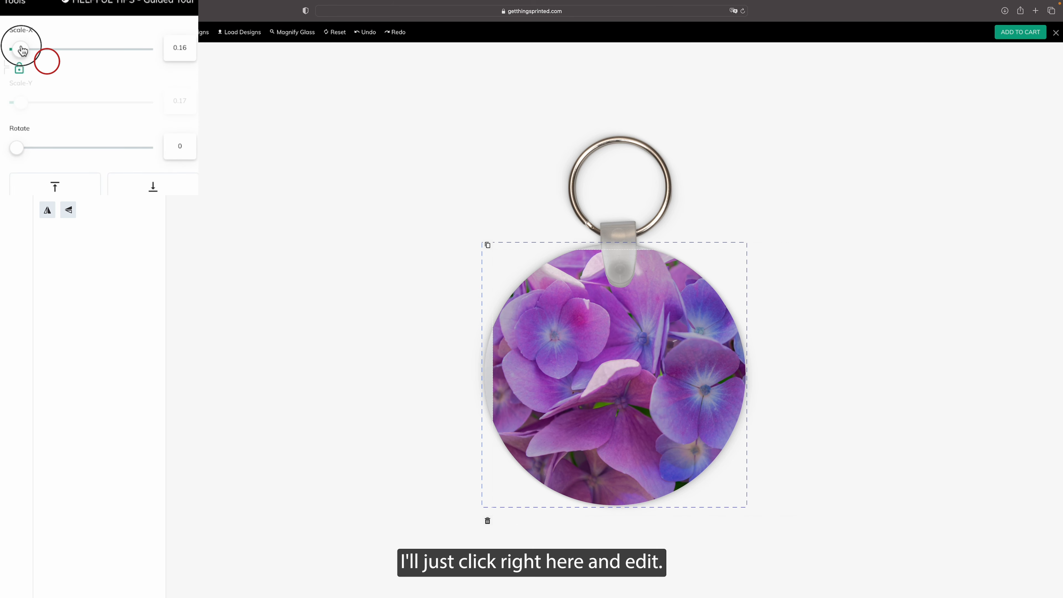
{"action": "left_click_drag", "start_coordinate": [23, 51], "coordinate": [37, 58]}
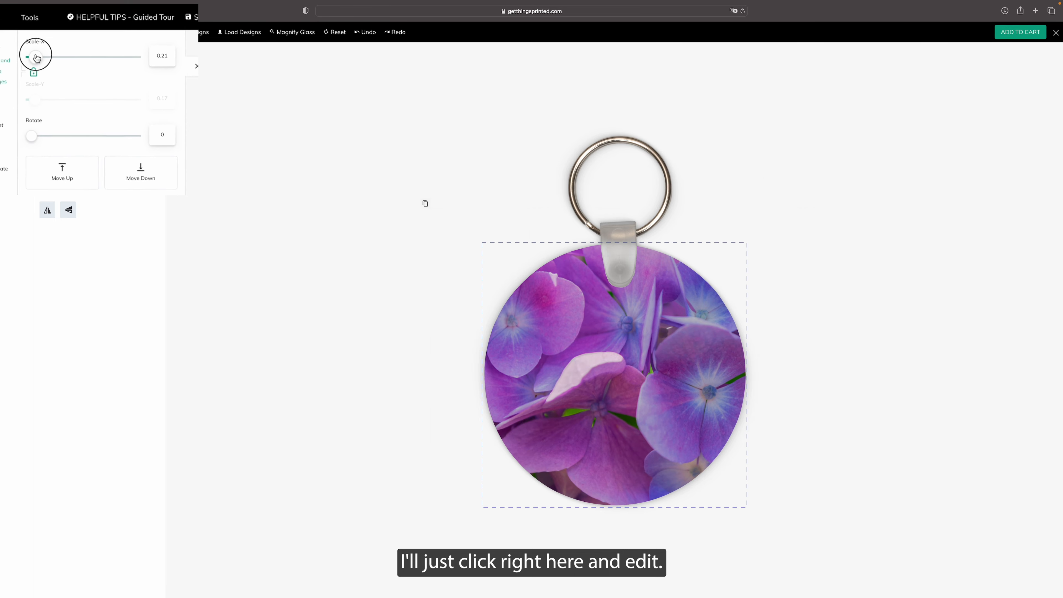
{"action": "left_click_drag", "start_coordinate": [698, 412], "coordinate": [668, 379]}
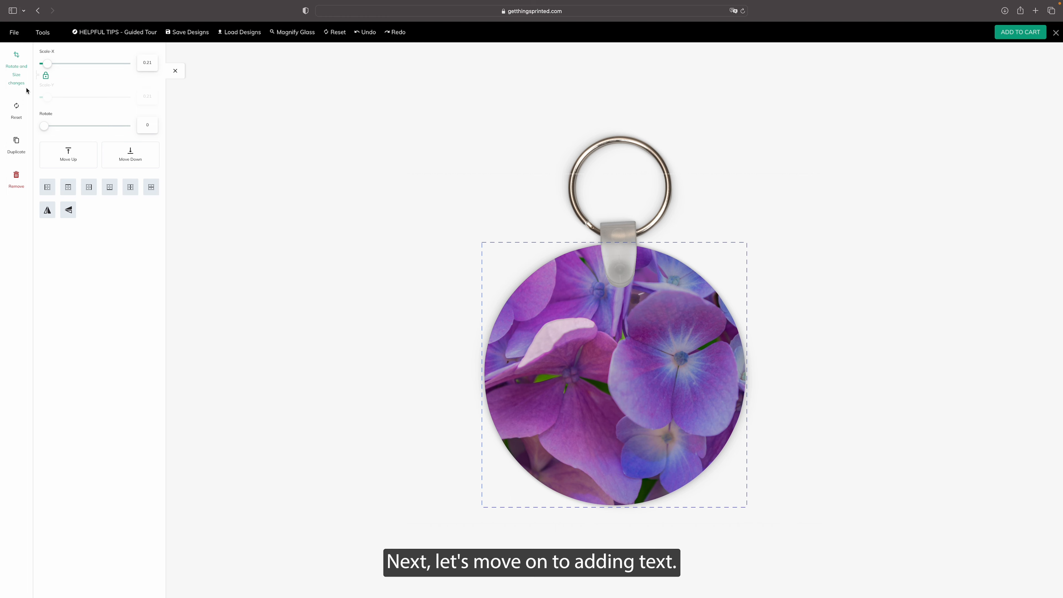
{"action": "left_click", "coordinate": [175, 72]}
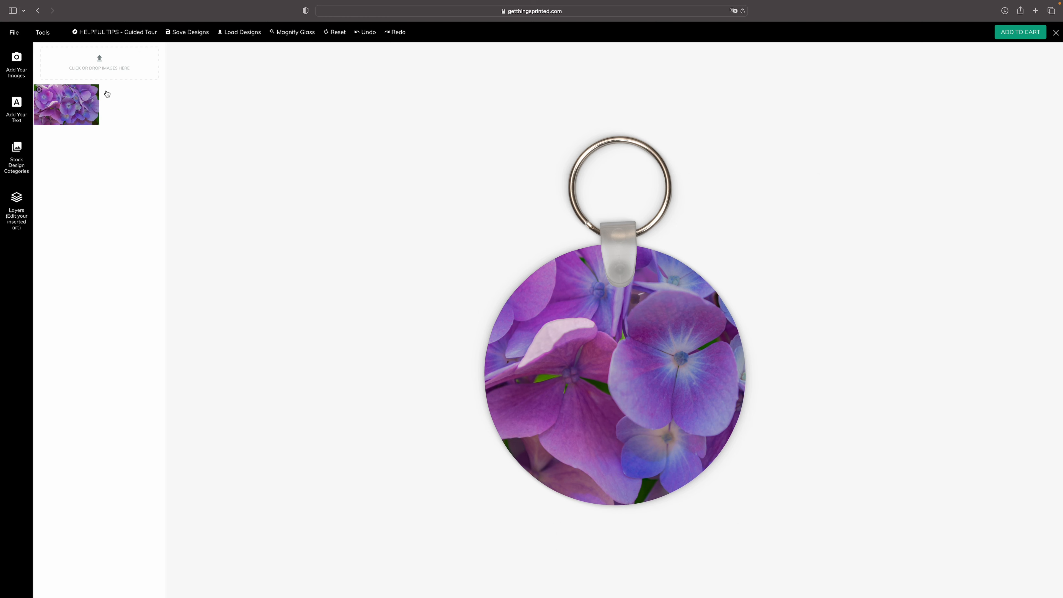
Step: Insert a text with the person's first name on the keychain and select it for editing
{"action": "left_click", "coordinate": [17, 110]}
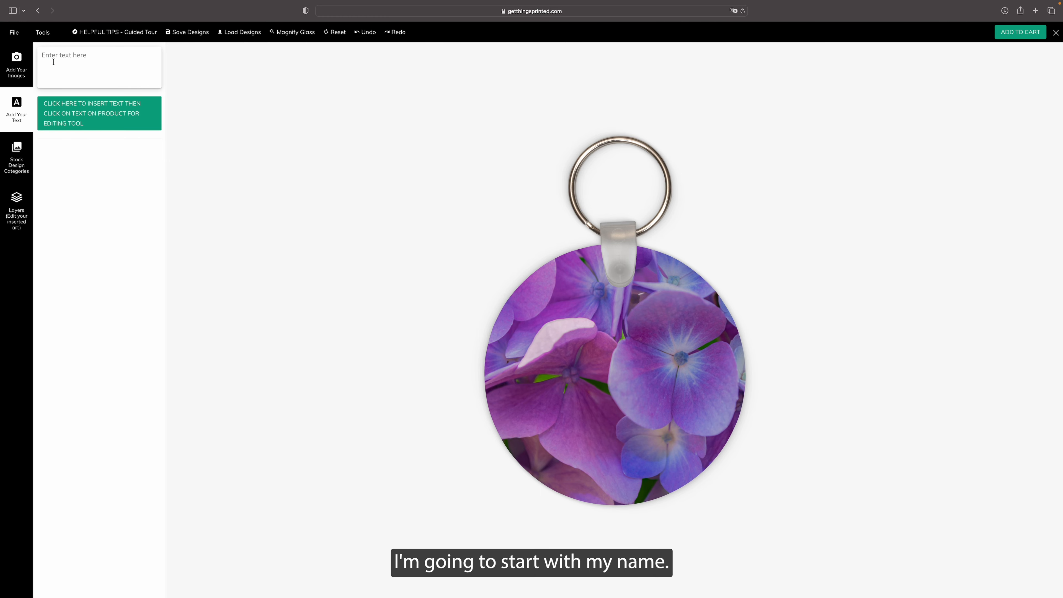
{"action": "type", "text": "Rachel"}
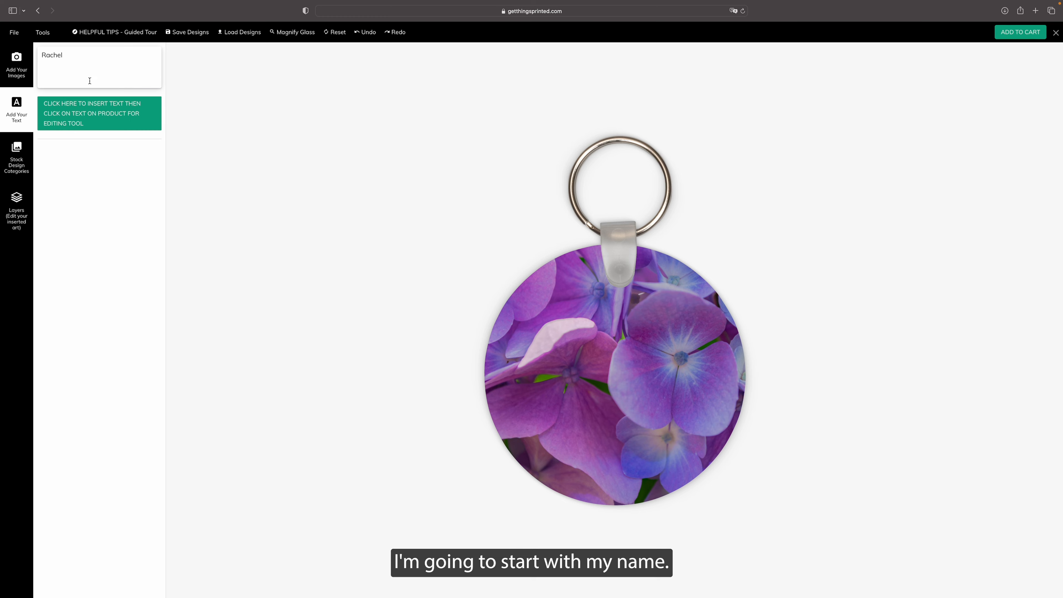
{"action": "left_click", "coordinate": [100, 115]}
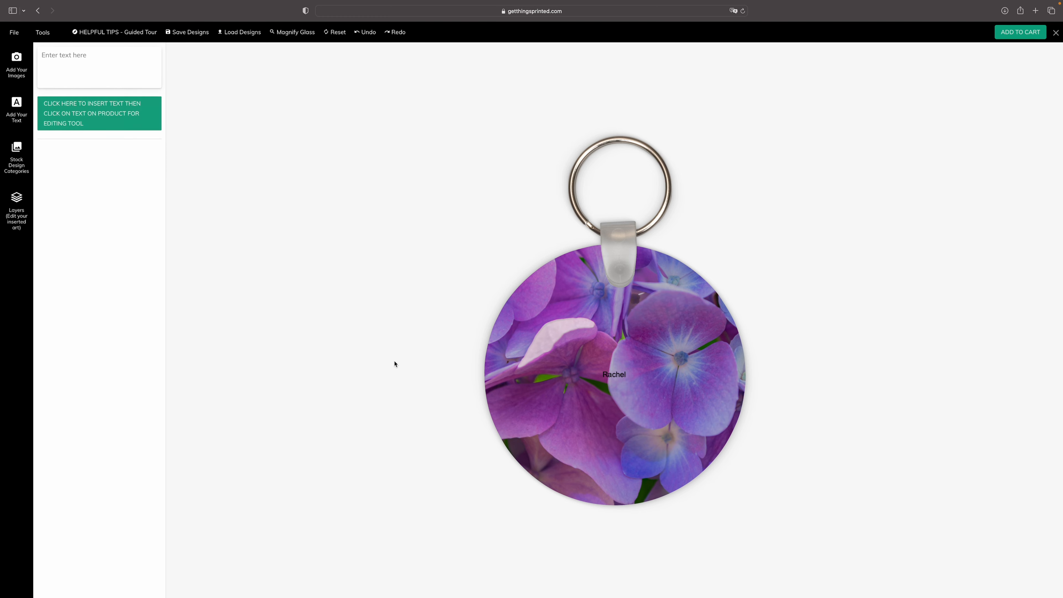
{"action": "left_click", "coordinate": [624, 378]}
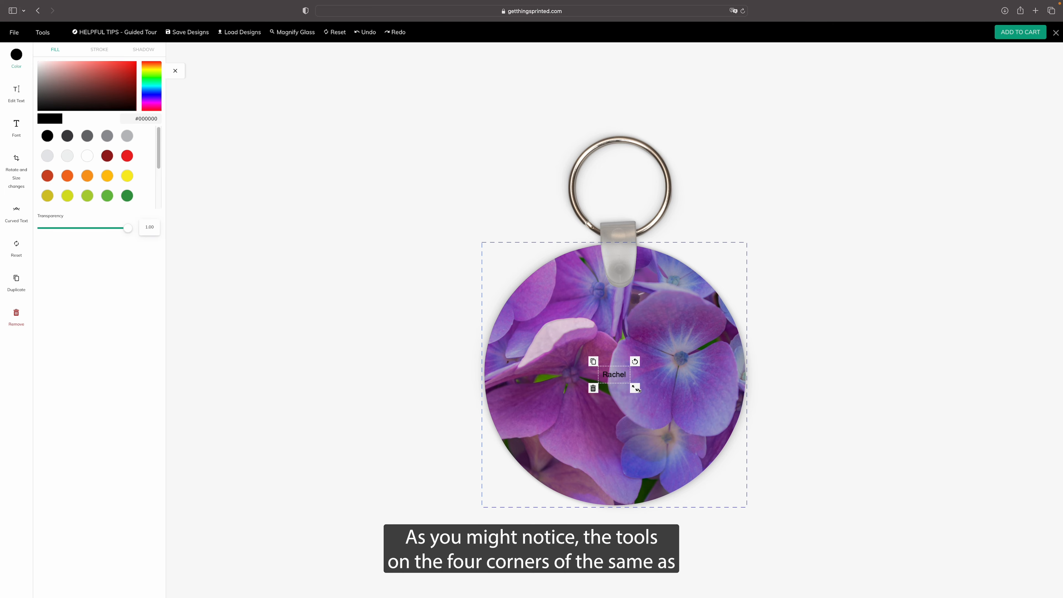
Step: Enlarge the name text to about half the keychain's width and set its font to Great Vibes
{"action": "left_click_drag", "start_coordinate": [636, 389], "coordinate": [683, 408]}
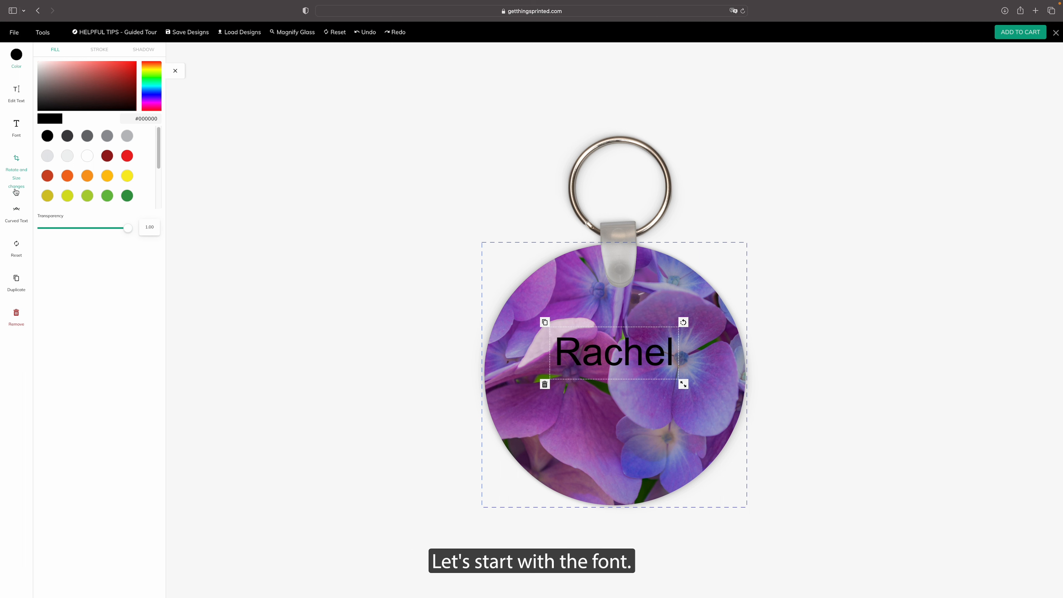
{"action": "left_click", "coordinate": [16, 125]}
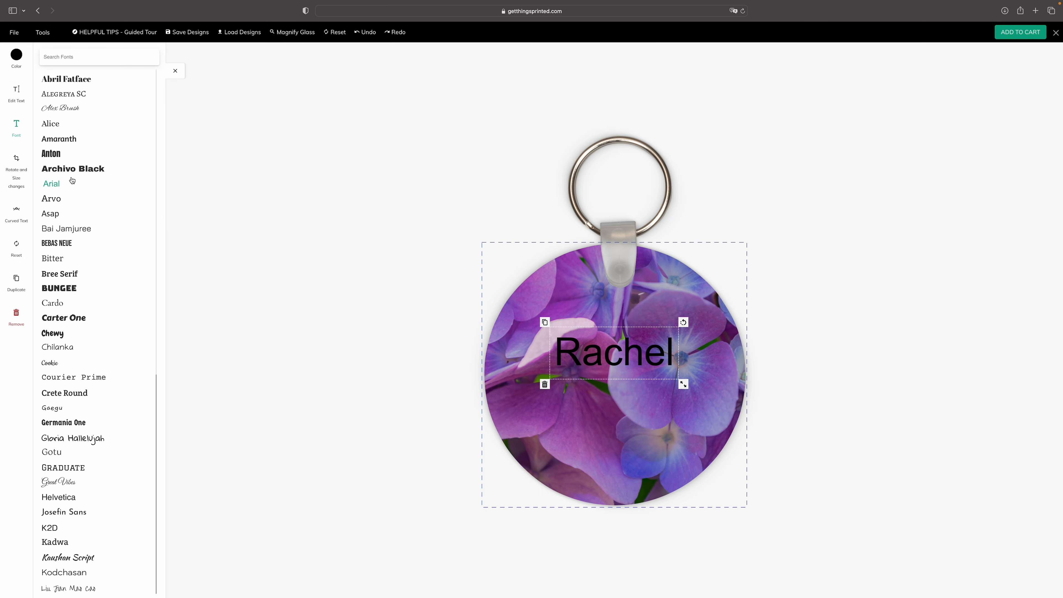
{"action": "left_click", "coordinate": [63, 83]}
{"action": "left_click", "coordinate": [79, 167]}
{"action": "scroll", "coordinate": [75, 251], "scroll_direction": "down", "scroll_amount": 5}
{"action": "left_click", "coordinate": [63, 292]}
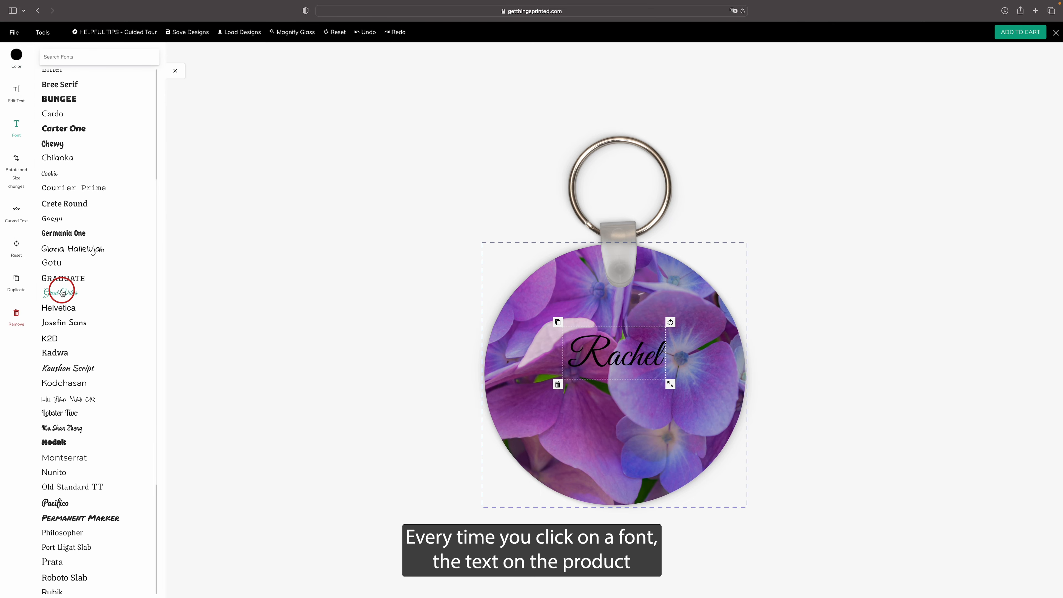
Step: Try the Liu Jian Mao Cao and Yellowtail fonts on the name text, and return to Great Vibes
{"action": "scroll", "coordinate": [59, 255], "scroll_direction": "down", "scroll_amount": 3}
{"action": "left_click", "coordinate": [66, 276]}
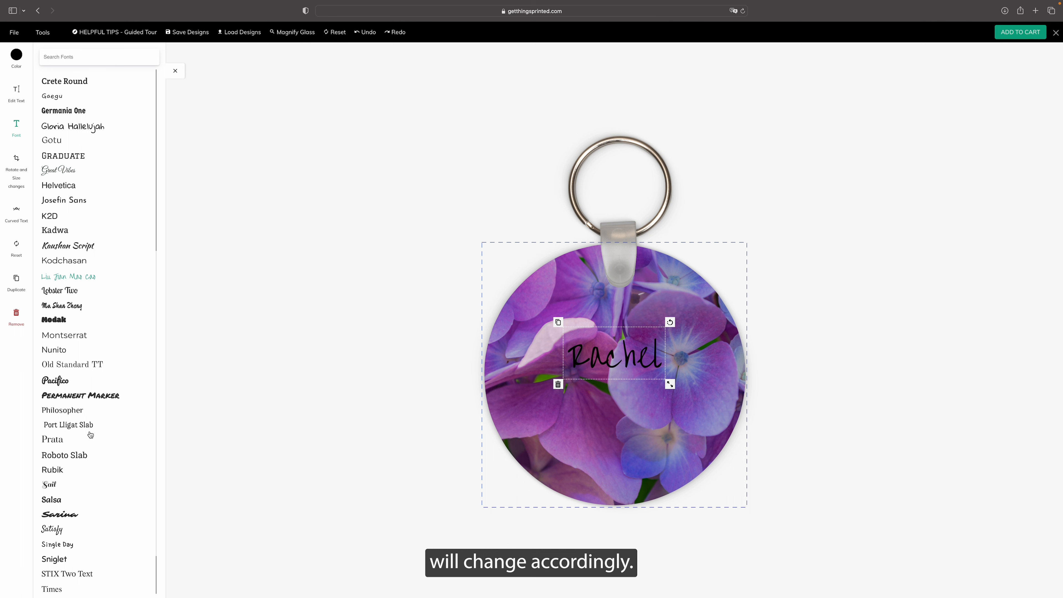
{"action": "scroll", "coordinate": [67, 293], "scroll_direction": "down", "scroll_amount": 3}
{"action": "left_click", "coordinate": [51, 465]}
{"action": "left_click", "coordinate": [51, 572]}
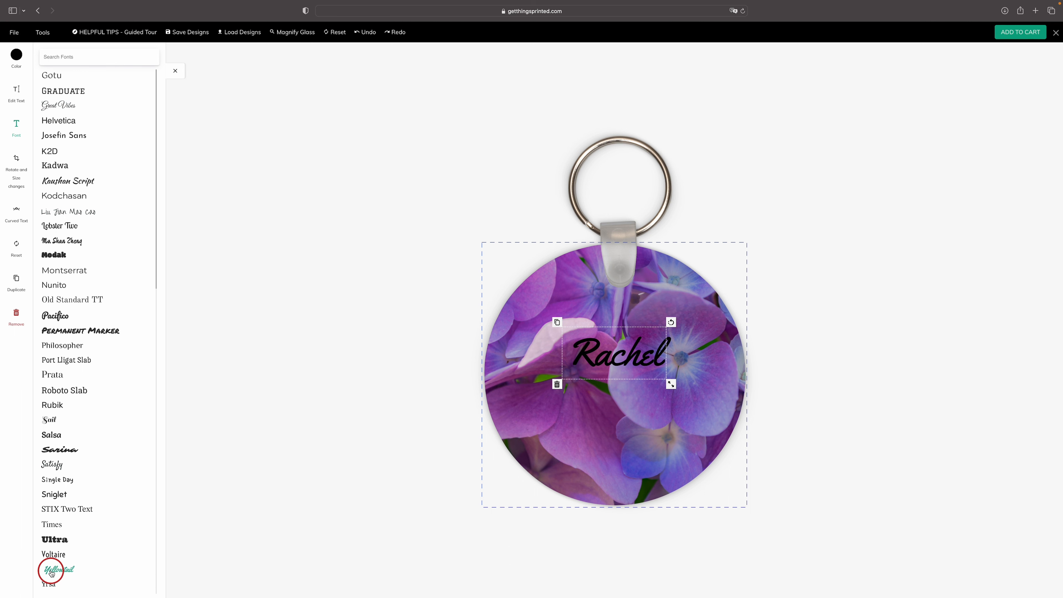
{"action": "left_click", "coordinate": [61, 108]}
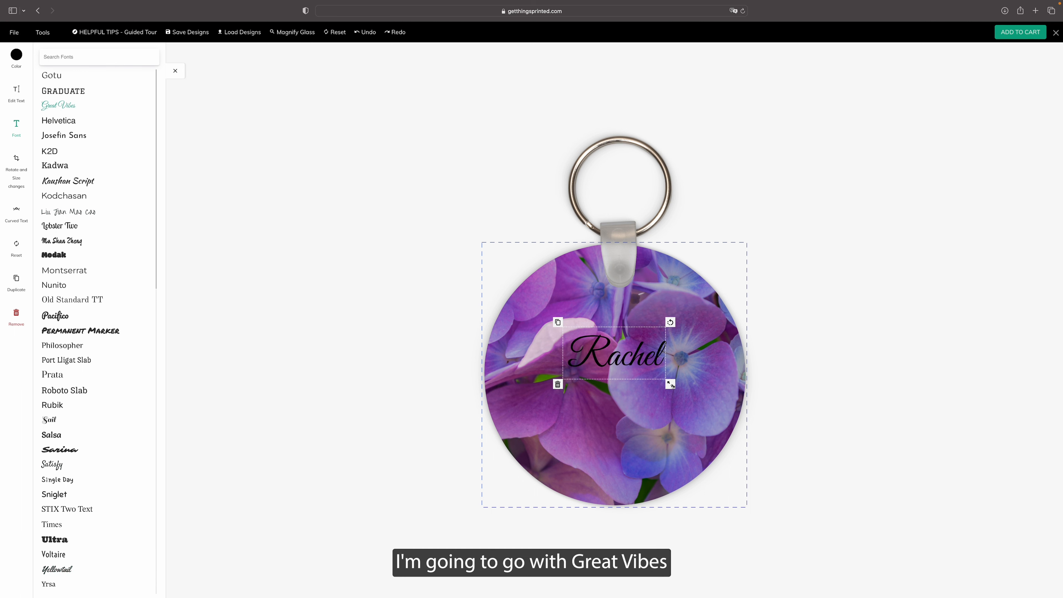
Step: Enlarge the name text and center it on the keychain, with font size 168 and line height -0.8
{"action": "left_click_drag", "start_coordinate": [671, 385], "coordinate": [704, 401]}
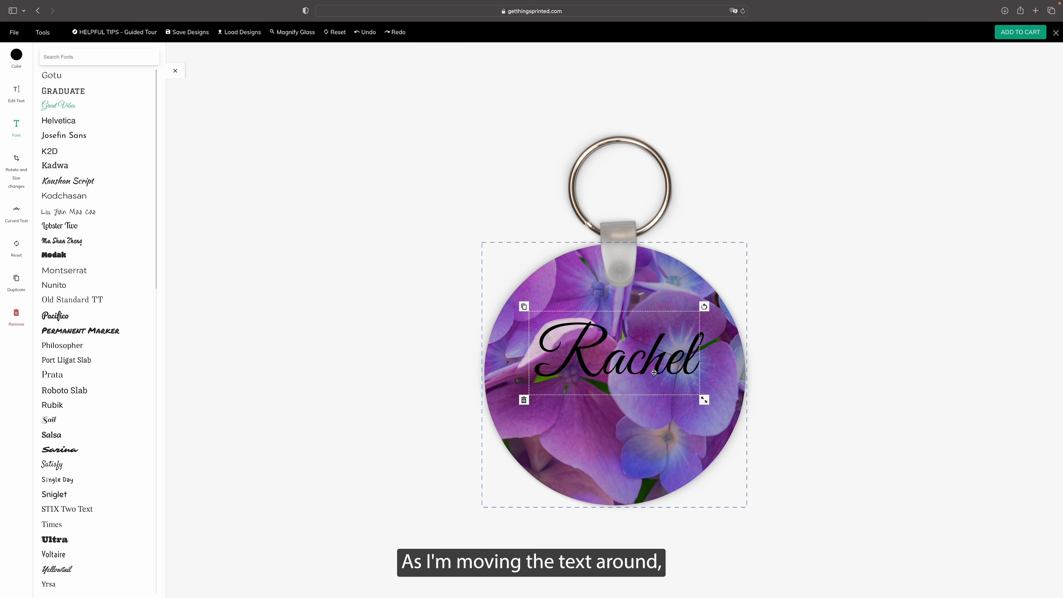
{"action": "left_click_drag", "start_coordinate": [654, 373], "coordinate": [658, 391]}
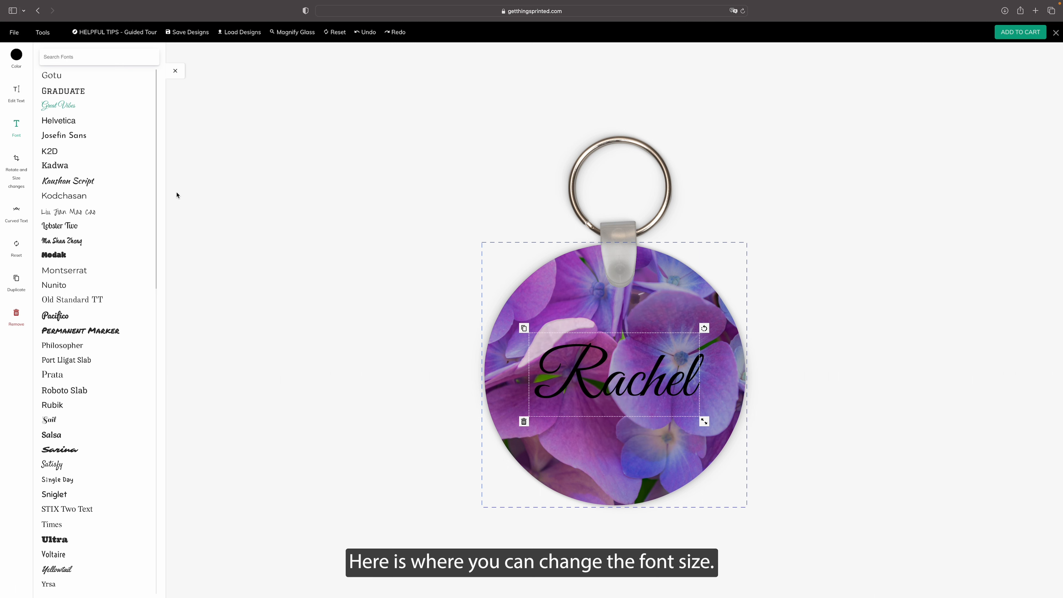
{"action": "left_click", "coordinate": [16, 102]}
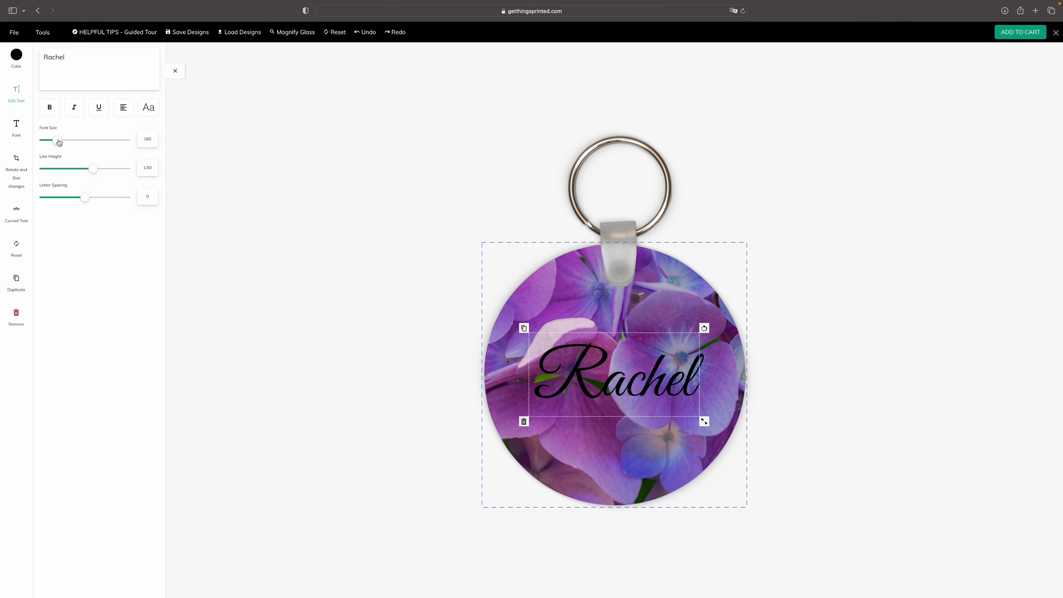
{"action": "left_click_drag", "start_coordinate": [59, 142], "coordinate": [62, 140]}
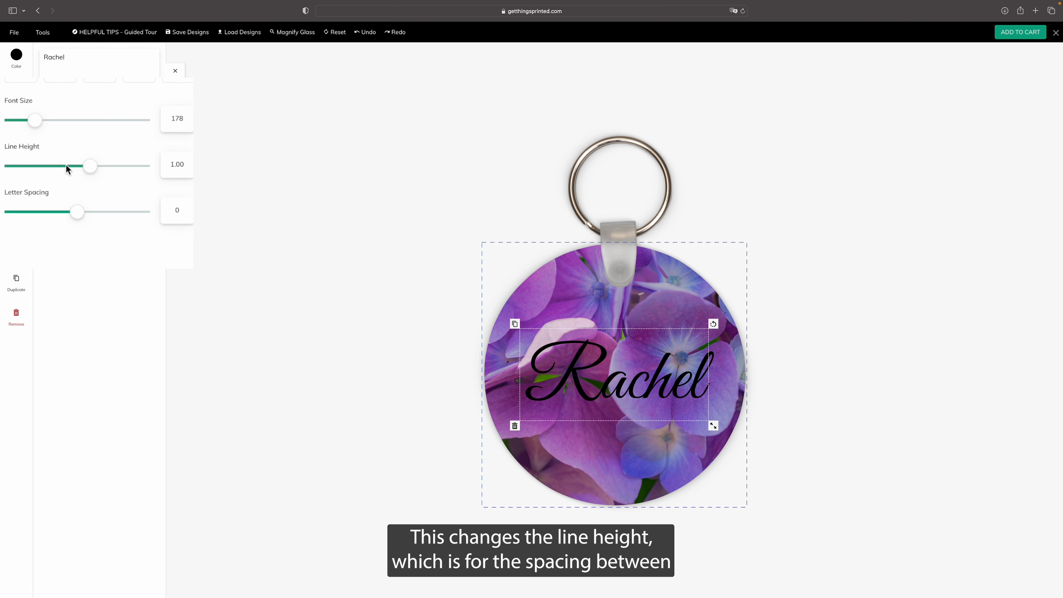
{"action": "left_click_drag", "start_coordinate": [88, 174], "coordinate": [86, 201]}
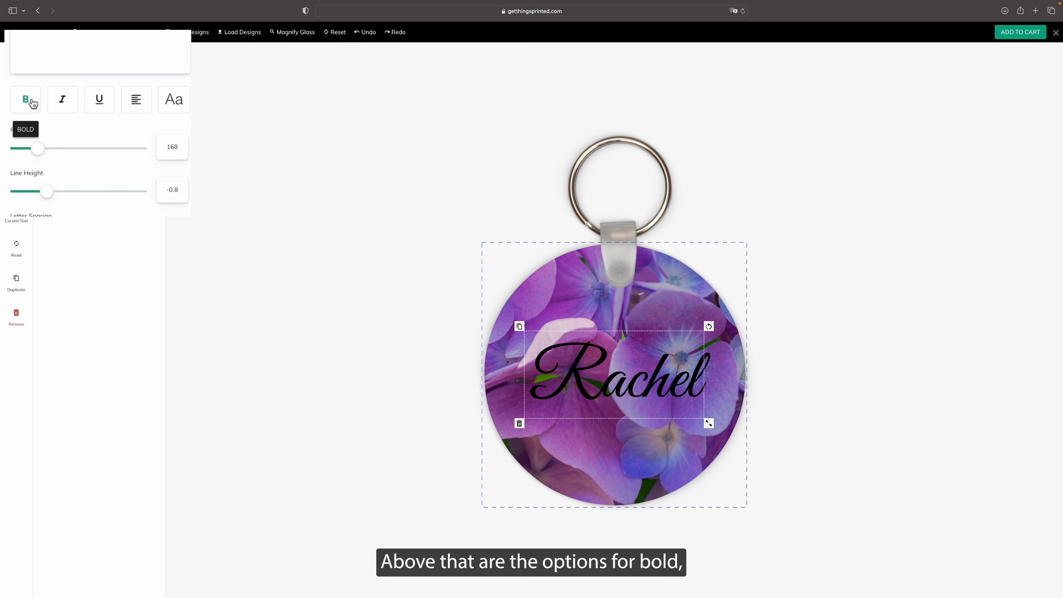
Step: Try bold, italic and underline on the name text, turning each style off again
{"action": "left_click", "coordinate": [33, 103]}
{"action": "left_click", "coordinate": [64, 105]}
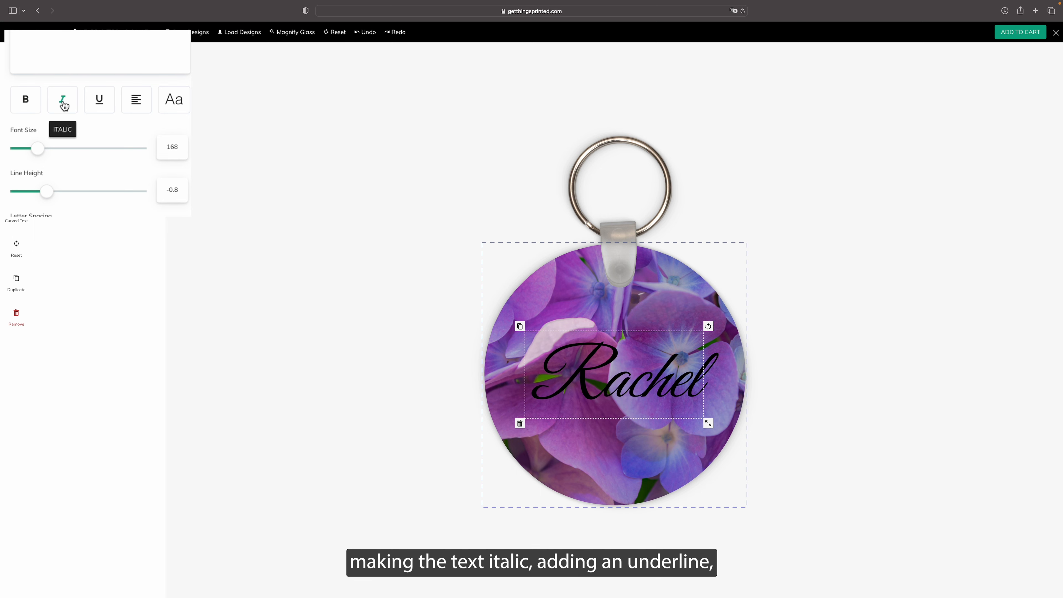
{"action": "left_click", "coordinate": [64, 105]}
{"action": "left_click", "coordinate": [102, 107]}
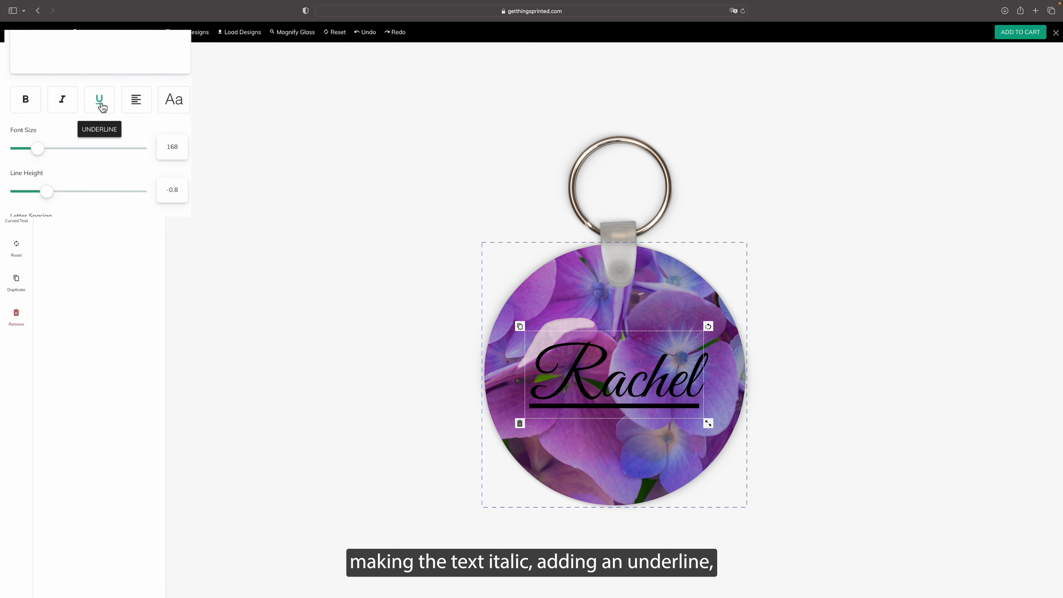
{"action": "left_click", "coordinate": [102, 107]}
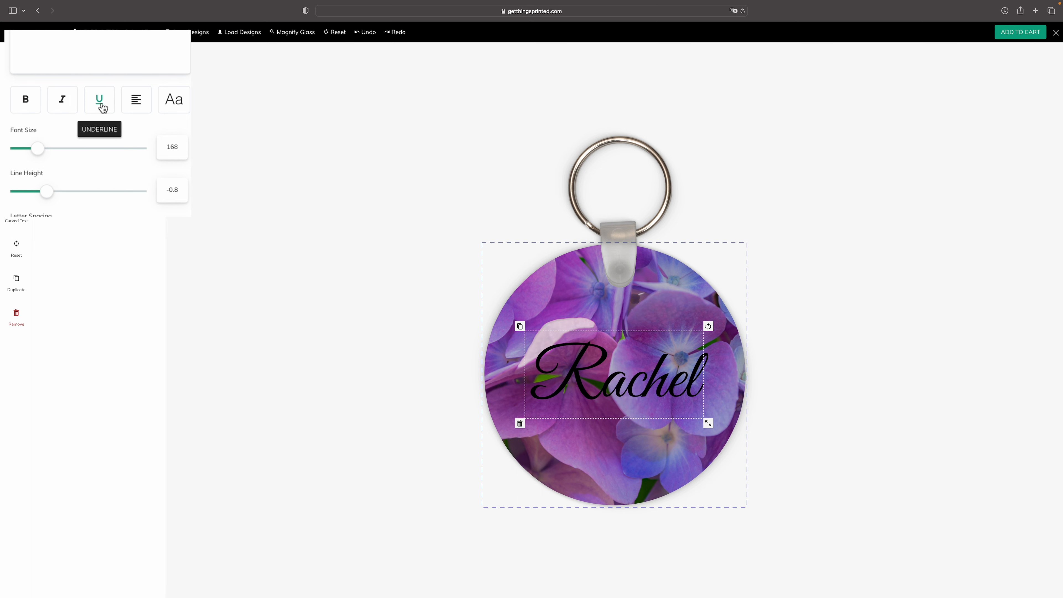
Step: Cycle the name's text alignment through the center, right and justified options back to left
{"action": "left_click", "coordinate": [143, 108]}
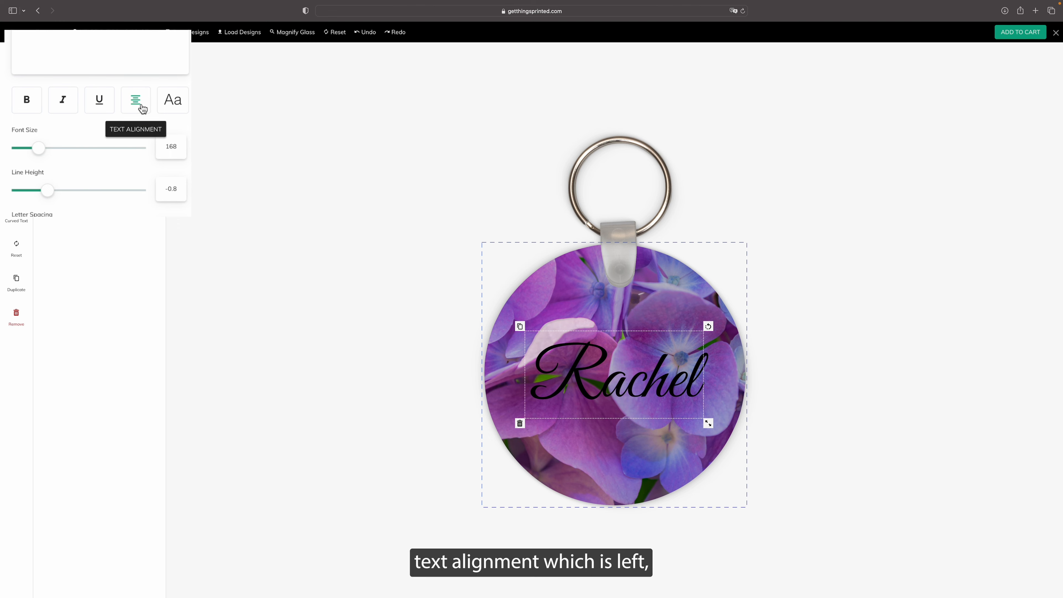
{"action": "left_click", "coordinate": [143, 109]}
{"action": "left_click", "coordinate": [143, 109]}
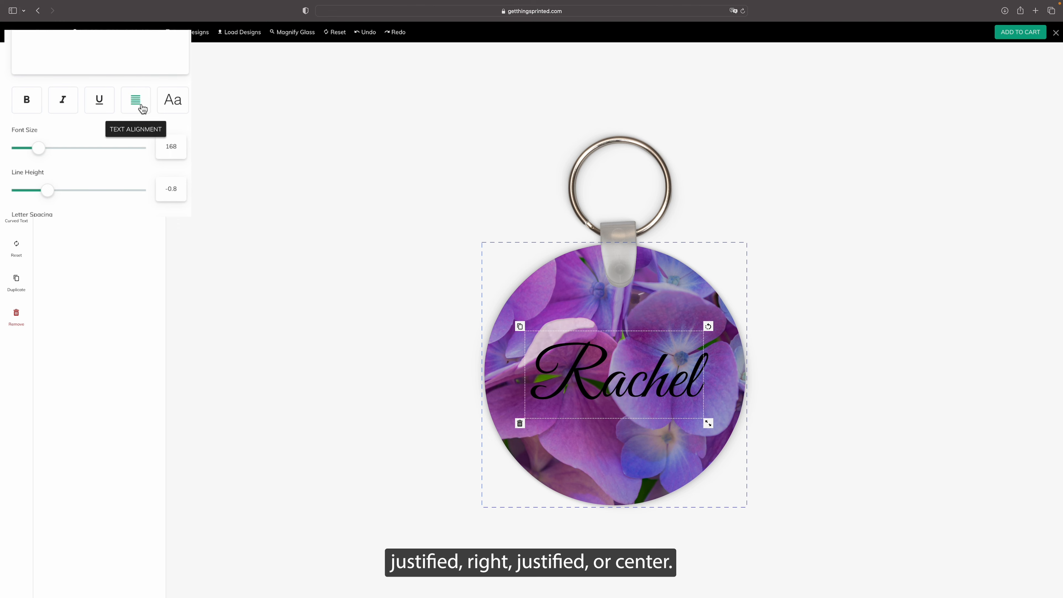
{"action": "left_click", "coordinate": [143, 109]}
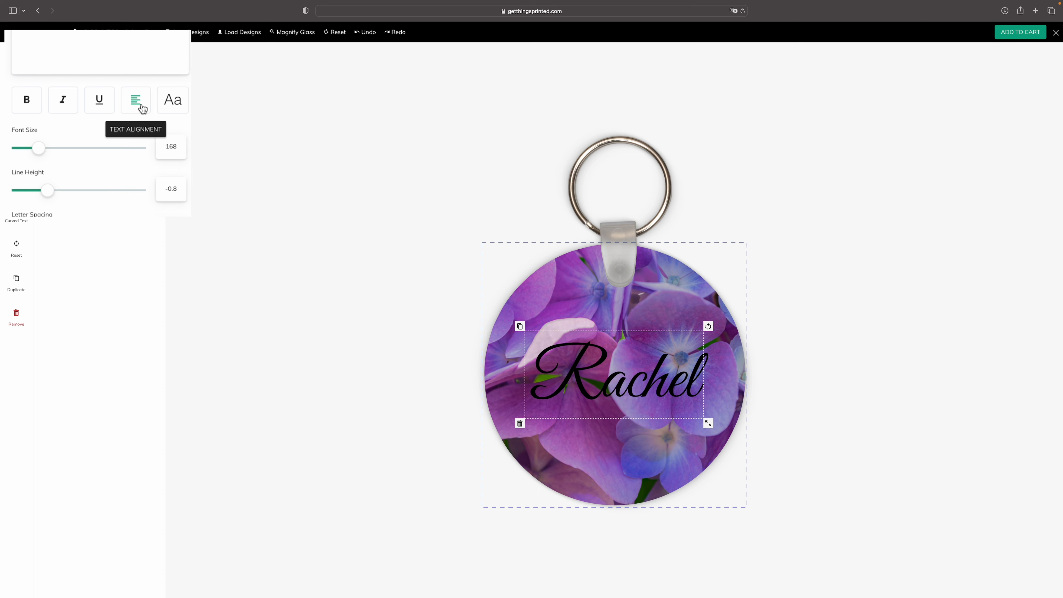
Step: Try all capitals and all lowercase on the name, undo the case changes and reselect the text
{"action": "left_click", "coordinate": [173, 108]}
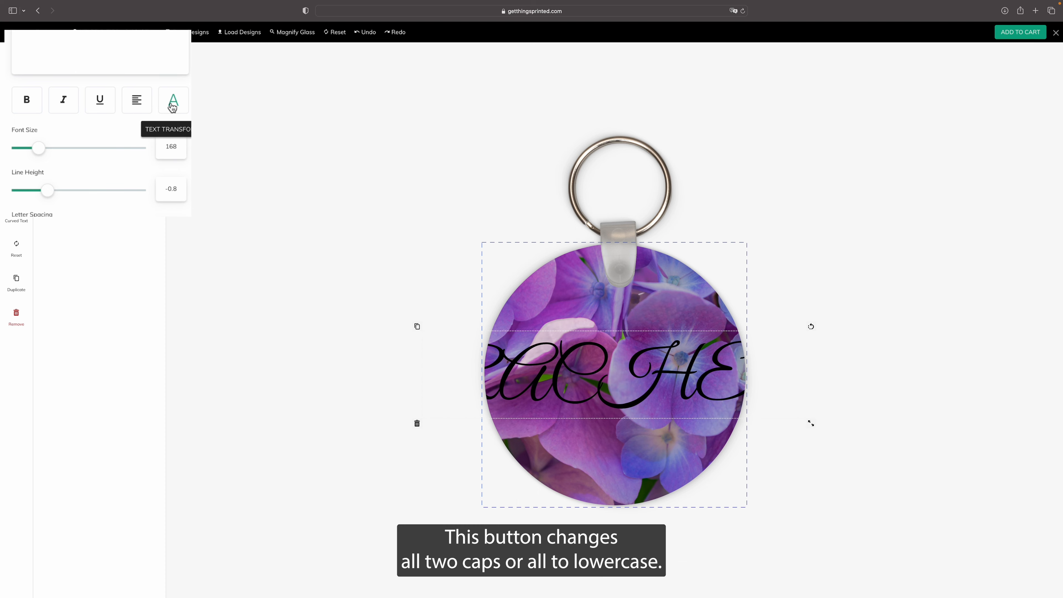
{"action": "left_click", "coordinate": [173, 108]}
{"action": "left_click", "coordinate": [368, 33]}
{"action": "left_click", "coordinate": [371, 32]}
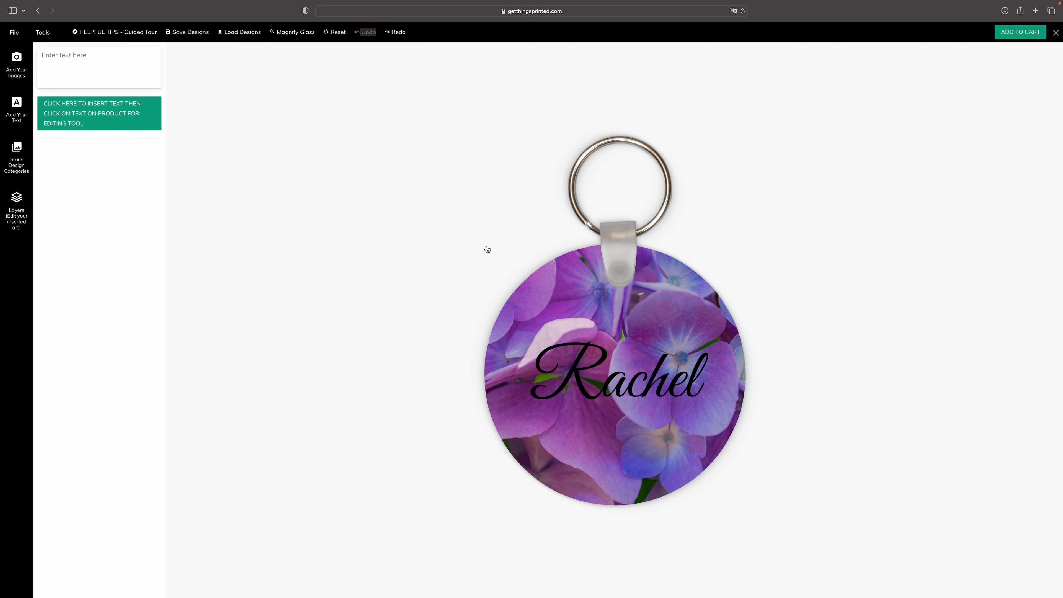
{"action": "left_click", "coordinate": [626, 394]}
{"action": "left_click", "coordinate": [17, 74]}
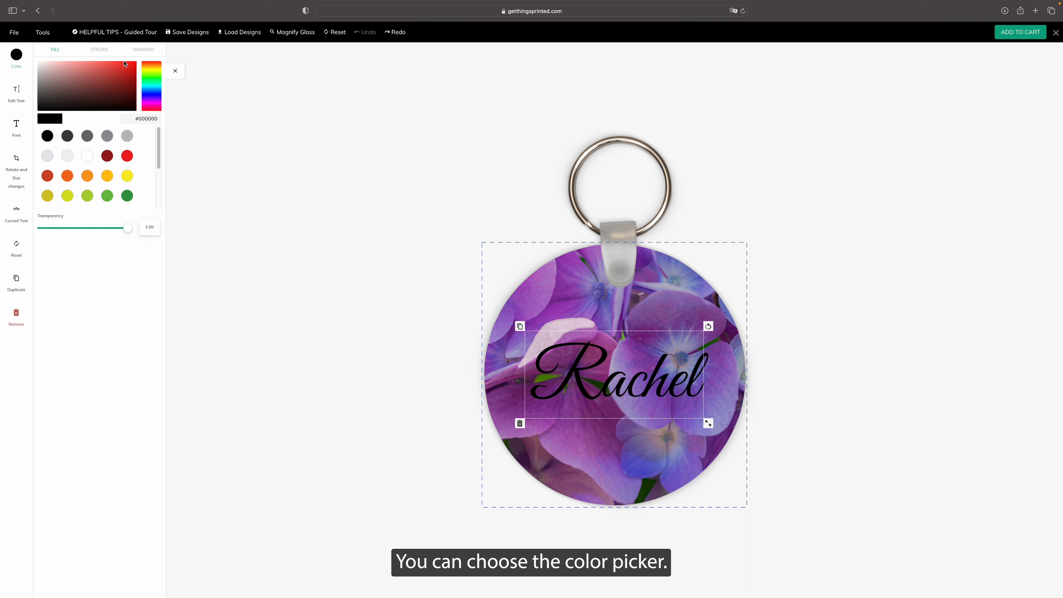
Step: Try custom fill colors on the name text, dark olive #48401d and orange #df570d
{"action": "mouse_move", "coordinate": [154, 89]}
{"action": "left_mouse_down"}
{"action": "mouse_move", "coordinate": [64, 76]}
{"action": "mouse_move", "coordinate": [116, 83]}
{"action": "mouse_move", "coordinate": [119, 103]}
{"action": "mouse_move", "coordinate": [96, 96]}
{"action": "mouse_move", "coordinate": [152, 82]}
{"action": "mouse_move", "coordinate": [151, 69]}
{"action": "left_mouse_up"}
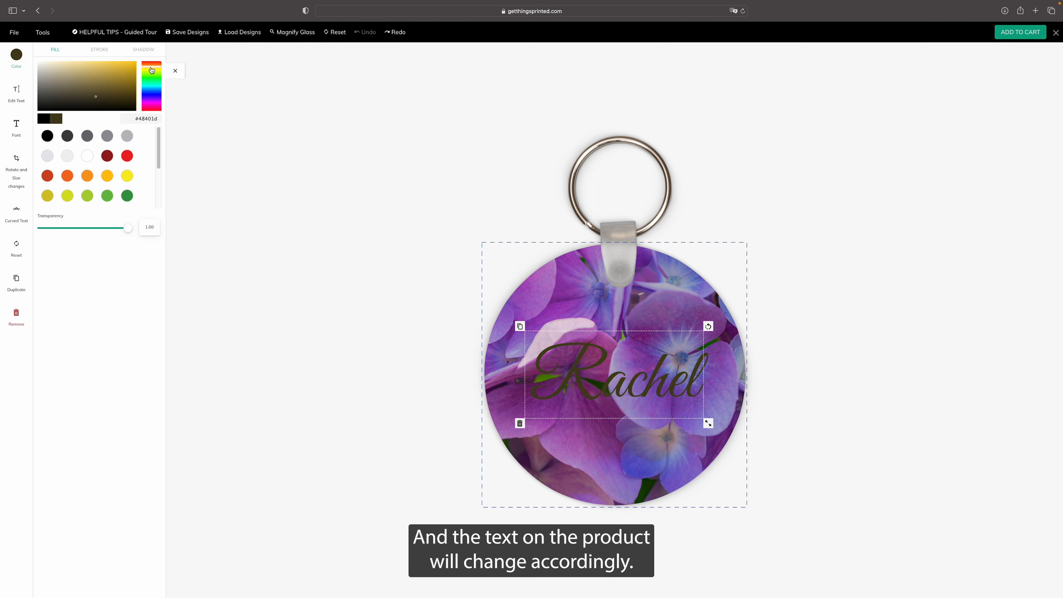
{"action": "left_click", "coordinate": [130, 67]}
{"action": "left_click", "coordinate": [151, 67]}
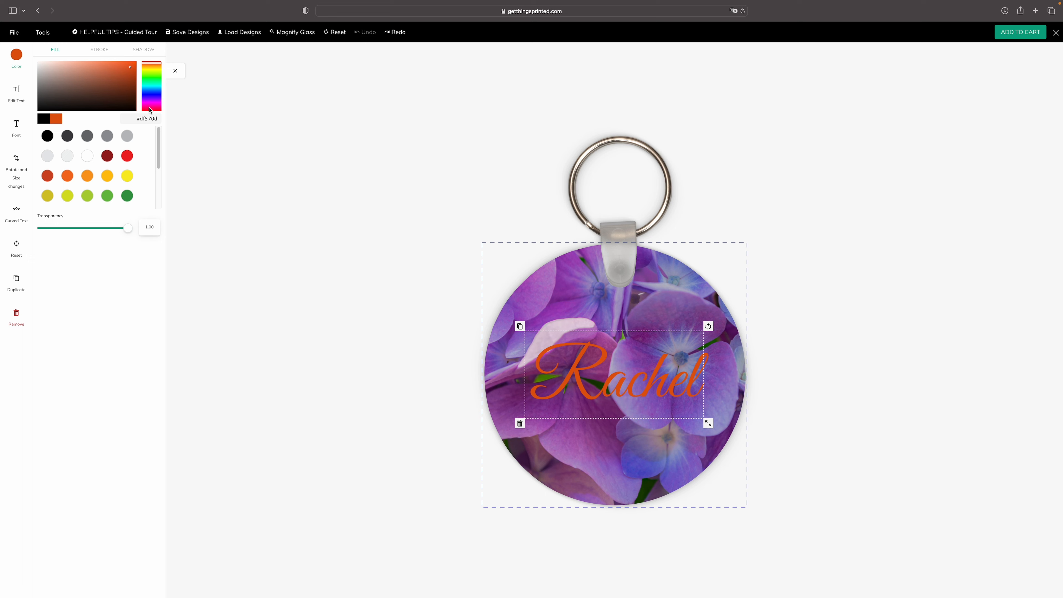
{"action": "left_click_drag", "start_coordinate": [139, 119], "coordinate": [162, 120]}
{"action": "left_click", "coordinate": [42, 120]}
Step: Try the standard dark red, amber #fec20e and pink-red #ed175c swatches as the name's fill color
{"action": "left_click", "coordinate": [107, 156]}
{"action": "left_click", "coordinate": [107, 175]}
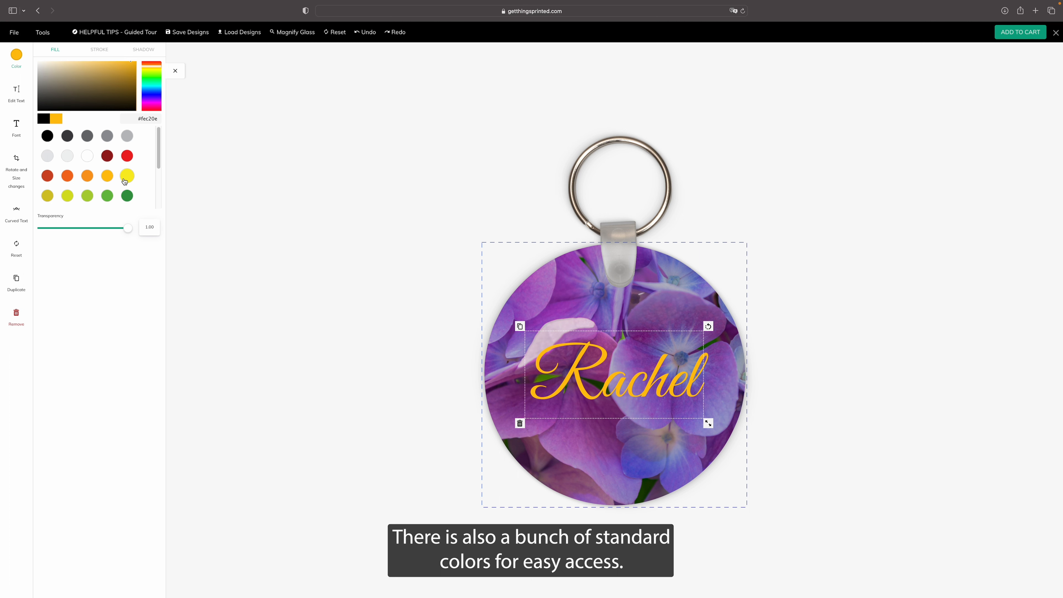
{"action": "scroll", "coordinate": [111, 180], "scroll_direction": "down", "scroll_amount": 5}
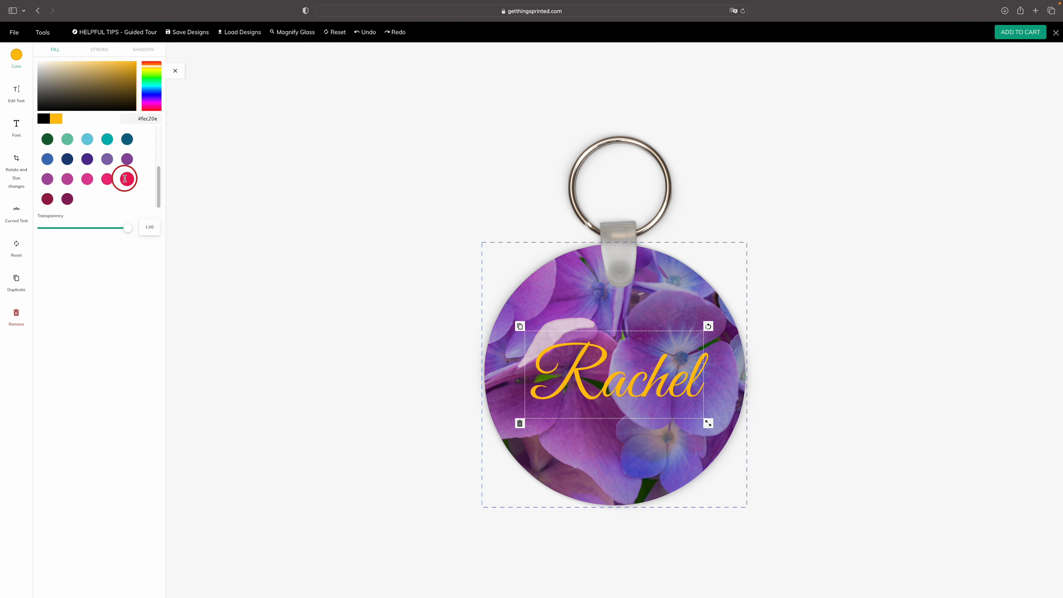
{"action": "left_click", "coordinate": [127, 179]}
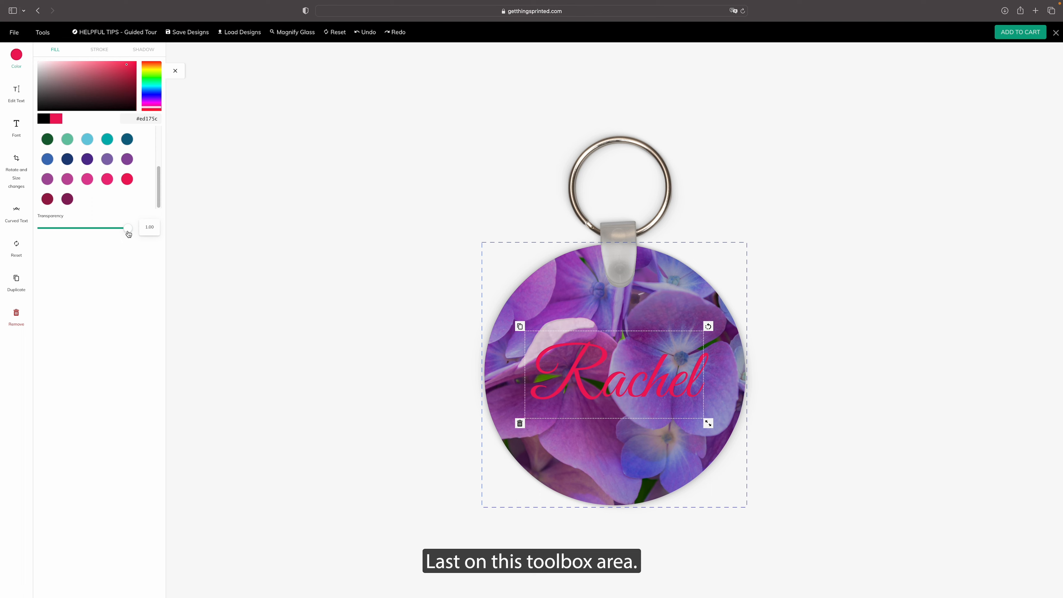
Step: Set the name text's transparency to 1 and its fill color to white
{"action": "left_click_drag", "start_coordinate": [129, 233], "coordinate": [151, 237]}
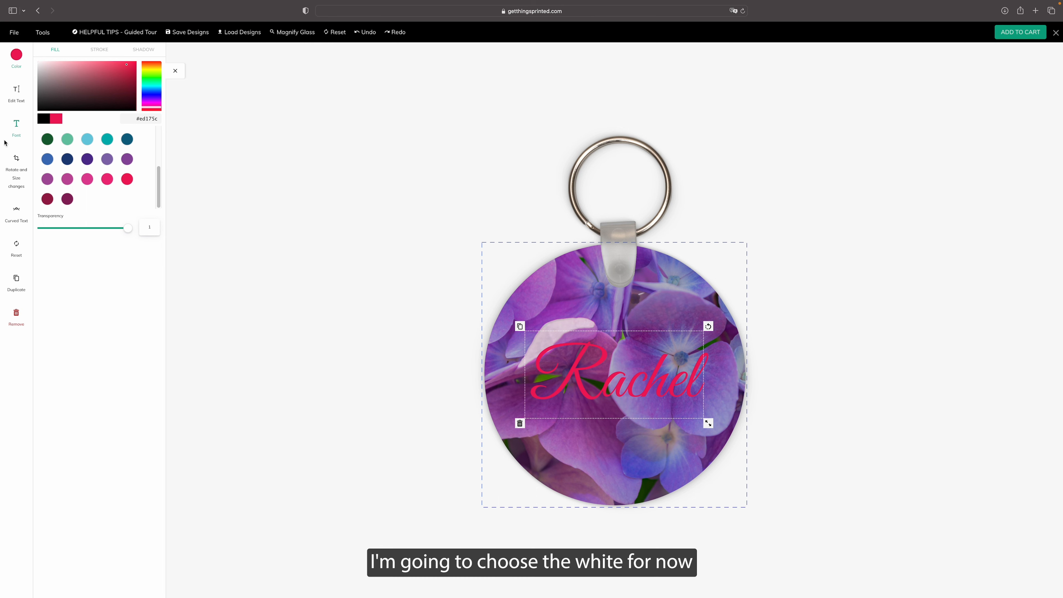
{"action": "scroll", "coordinate": [100, 176], "scroll_direction": "up", "scroll_amount": 3}
{"action": "left_click", "coordinate": [89, 158]}
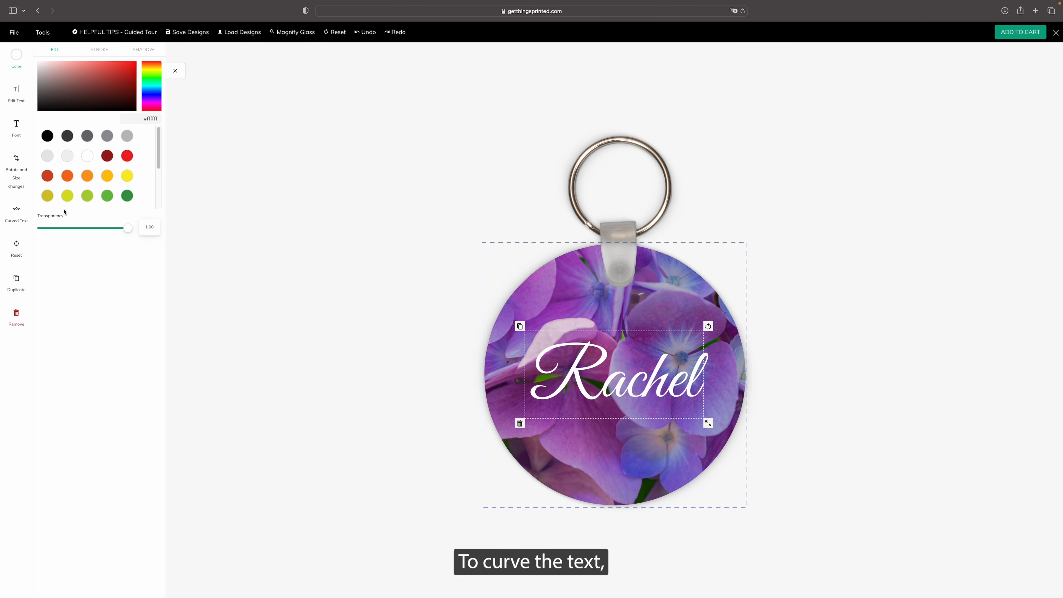
Step: Switch on the curve option for the name text and reduce its font size to about 38
{"action": "left_click", "coordinate": [18, 218]}
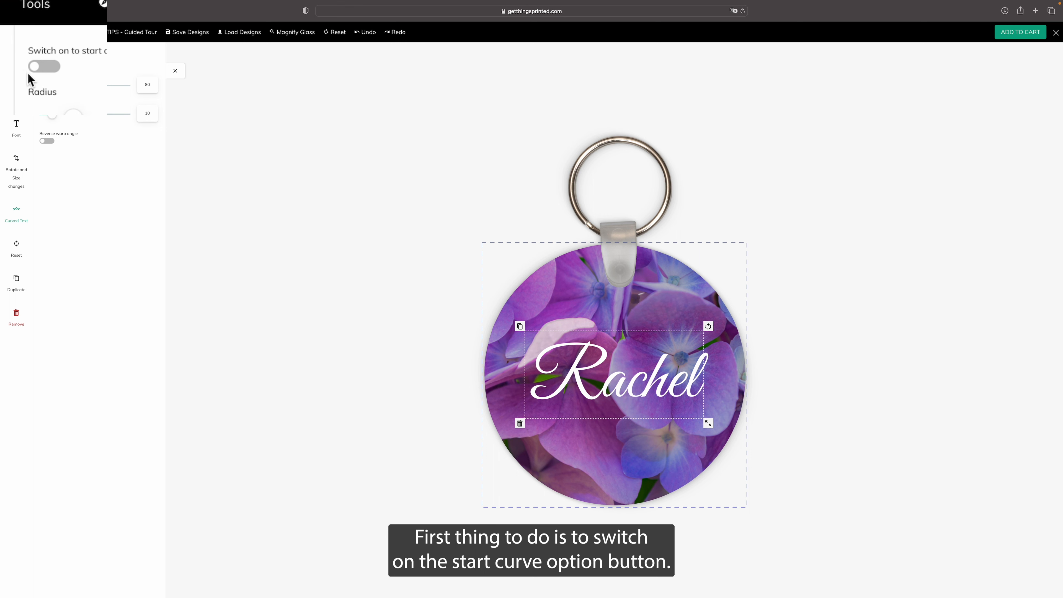
{"action": "left_click", "coordinate": [47, 61]}
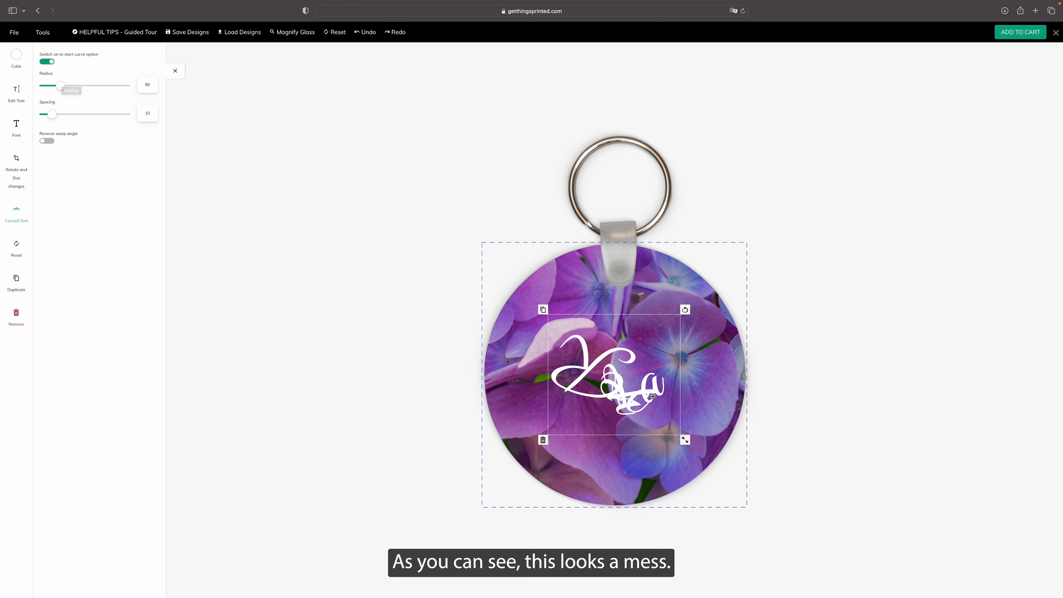
{"action": "left_click", "coordinate": [16, 108]}
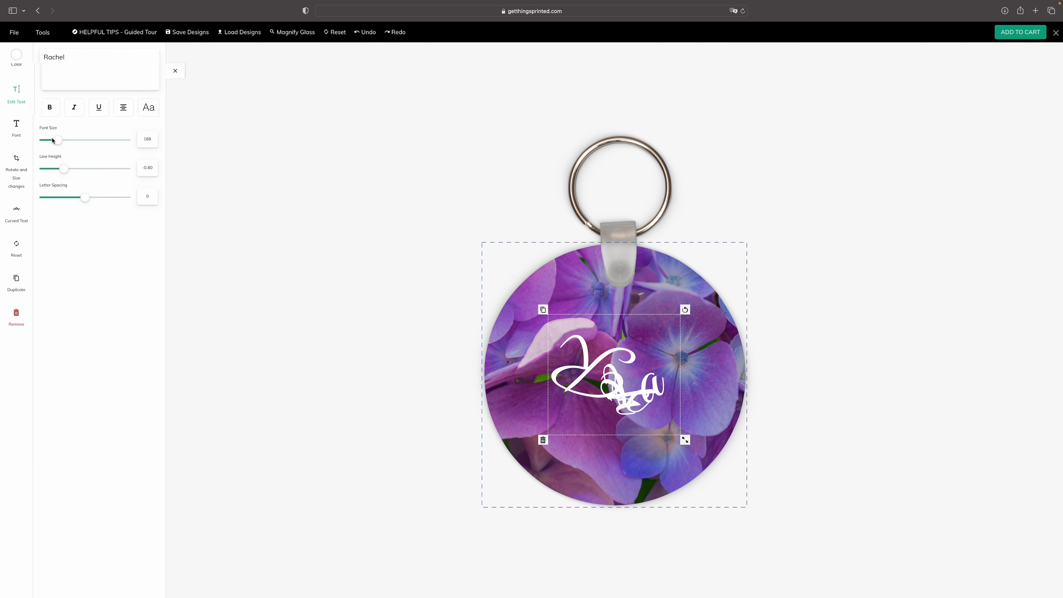
{"action": "left_click_drag", "start_coordinate": [56, 141], "coordinate": [48, 145]}
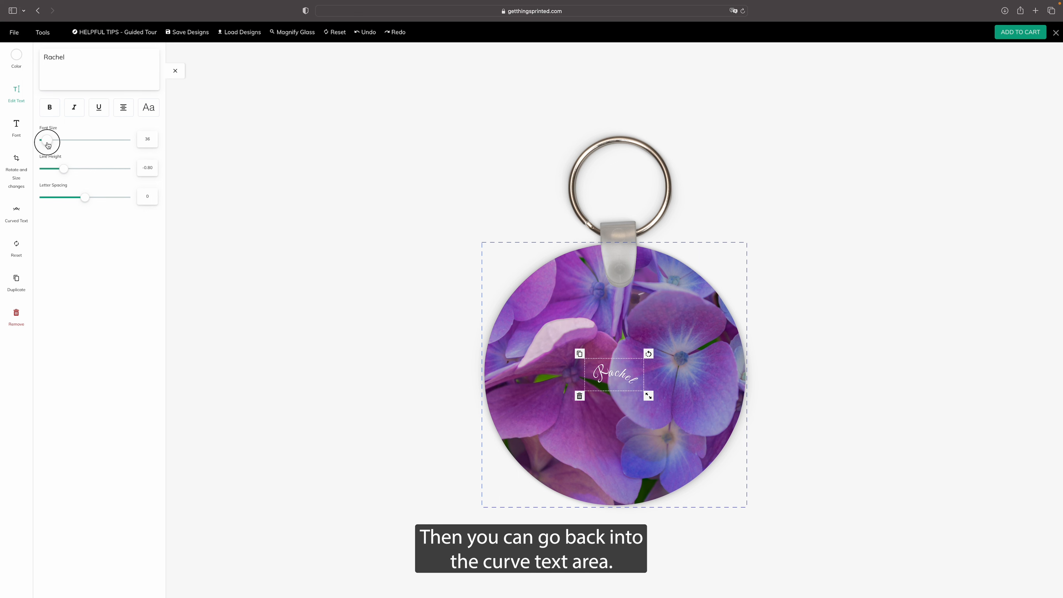
Step: Enlarge the curved name text and adjust its curve with spacing 16, radius 132 and the reverse warp angle option
{"action": "left_click", "coordinate": [14, 215]}
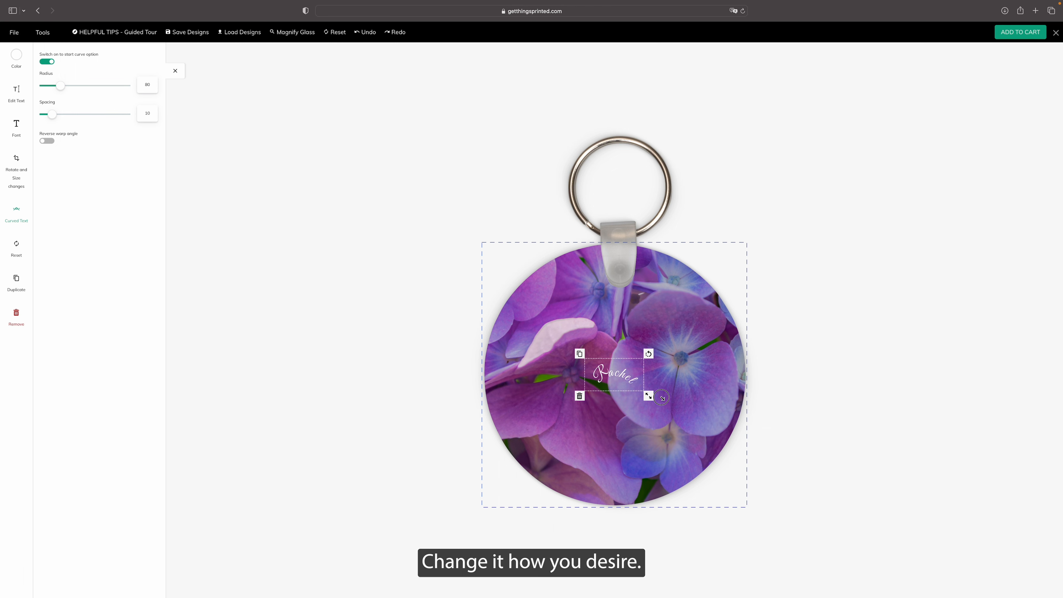
{"action": "left_click_drag", "start_coordinate": [666, 399], "coordinate": [711, 423]}
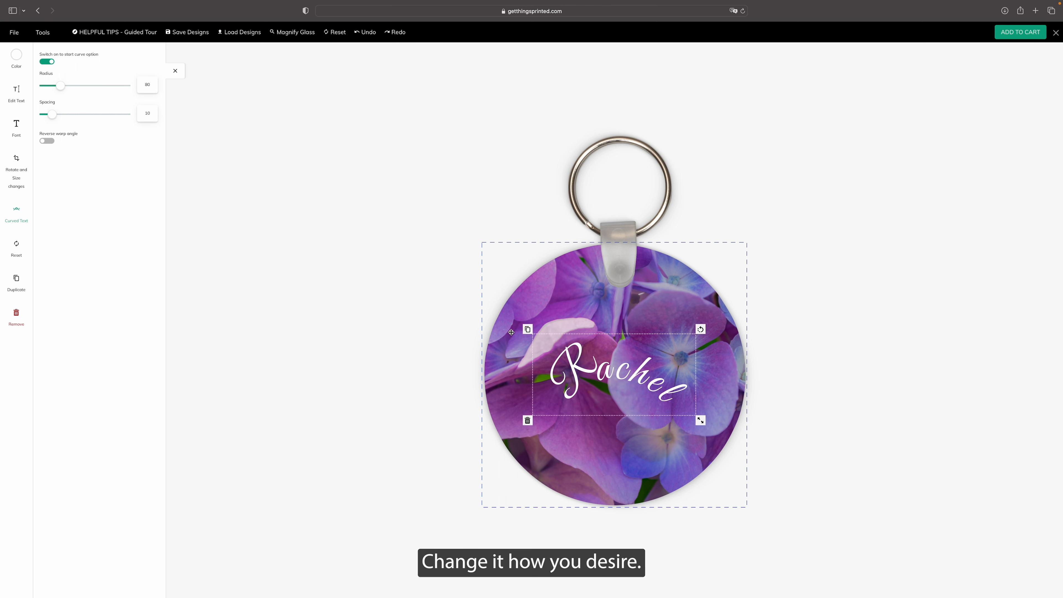
{"action": "left_click_drag", "start_coordinate": [52, 114], "coordinate": [34, 133]}
{"action": "left_click_drag", "start_coordinate": [38, 79], "coordinate": [58, 86]}
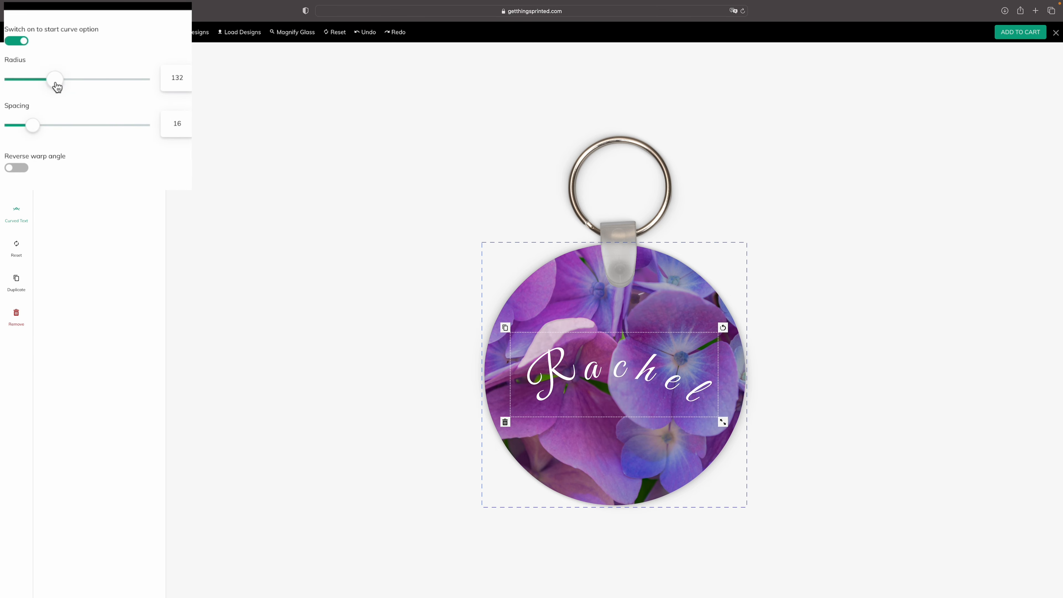
{"action": "left_click", "coordinate": [17, 169]}
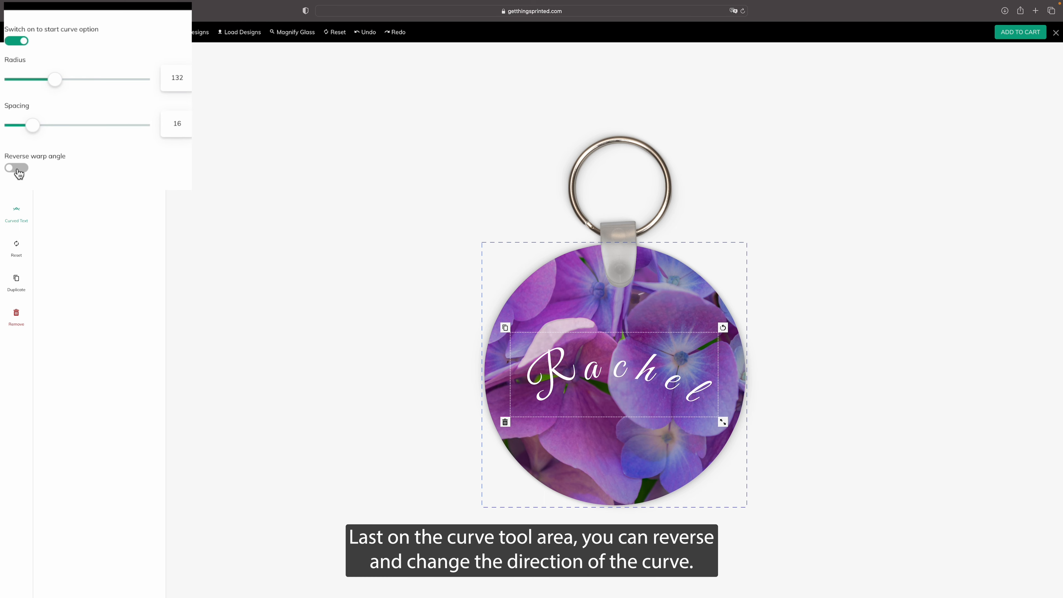
Step: Reverse the warp angle of the curved name text and switch its curve option off
{"action": "left_click", "coordinate": [17, 168]}
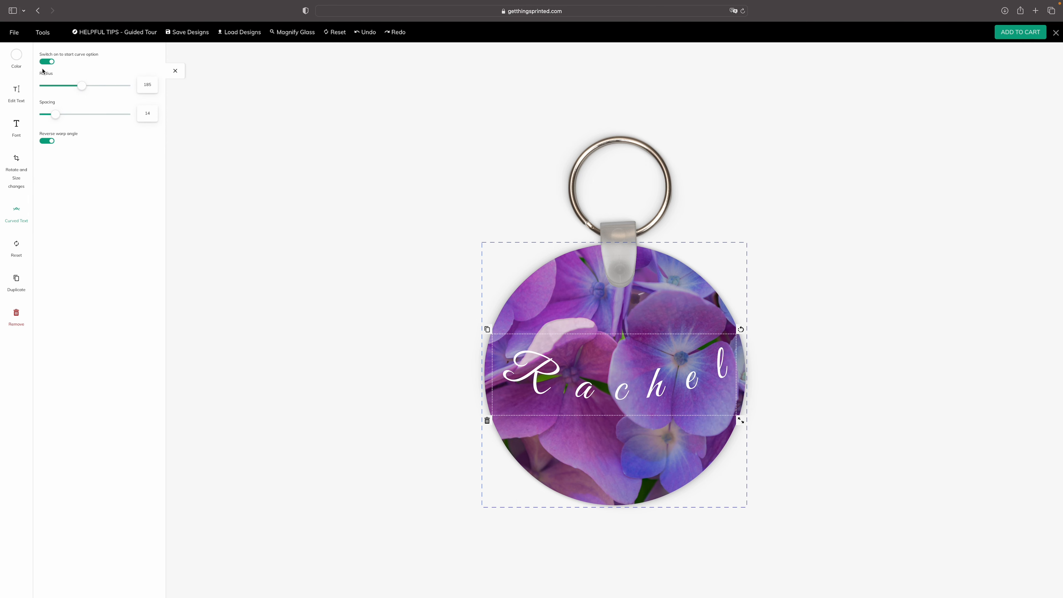
{"action": "left_click", "coordinate": [46, 62]}
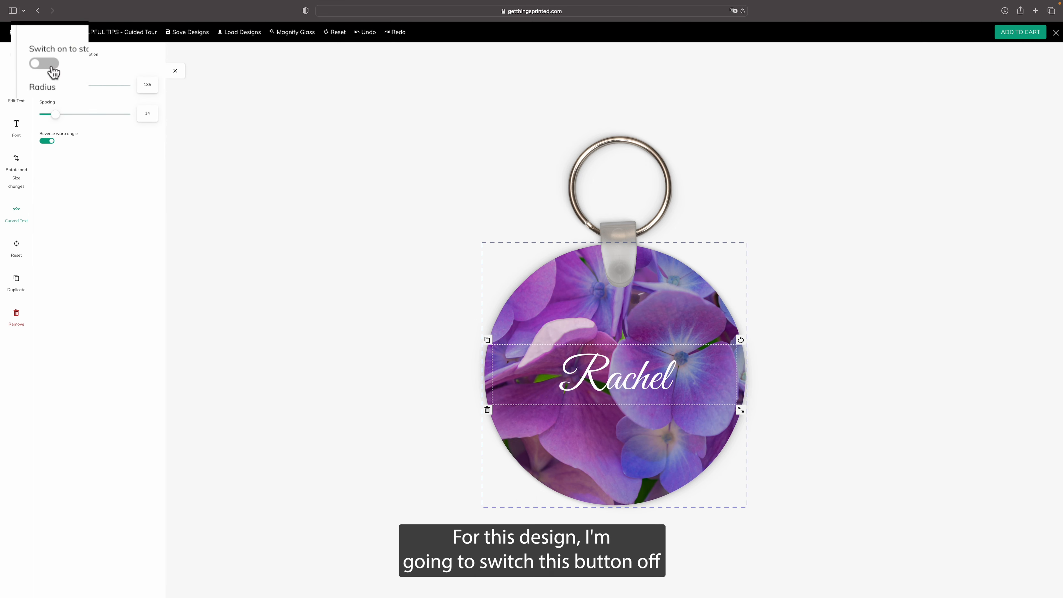
{"action": "left_click", "coordinate": [175, 72]}
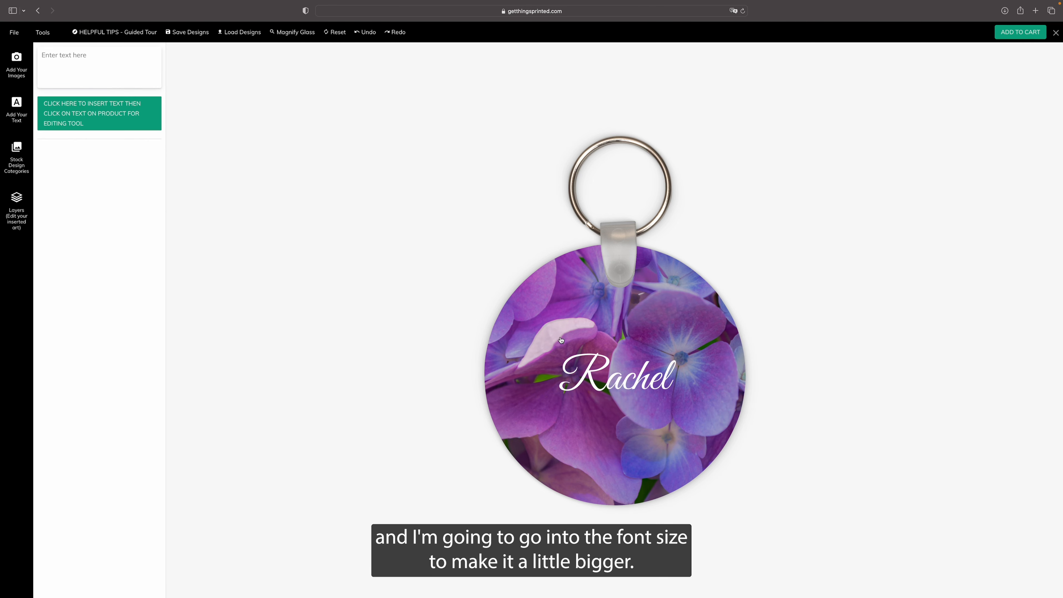
Step: Increase the straight name text's font size so it spans more of the keychain's width
{"action": "left_click", "coordinate": [653, 383]}
{"action": "left_click", "coordinate": [16, 94]}
{"action": "left_click_drag", "start_coordinate": [46, 140], "coordinate": [49, 141]}
{"action": "left_click", "coordinate": [175, 72]}
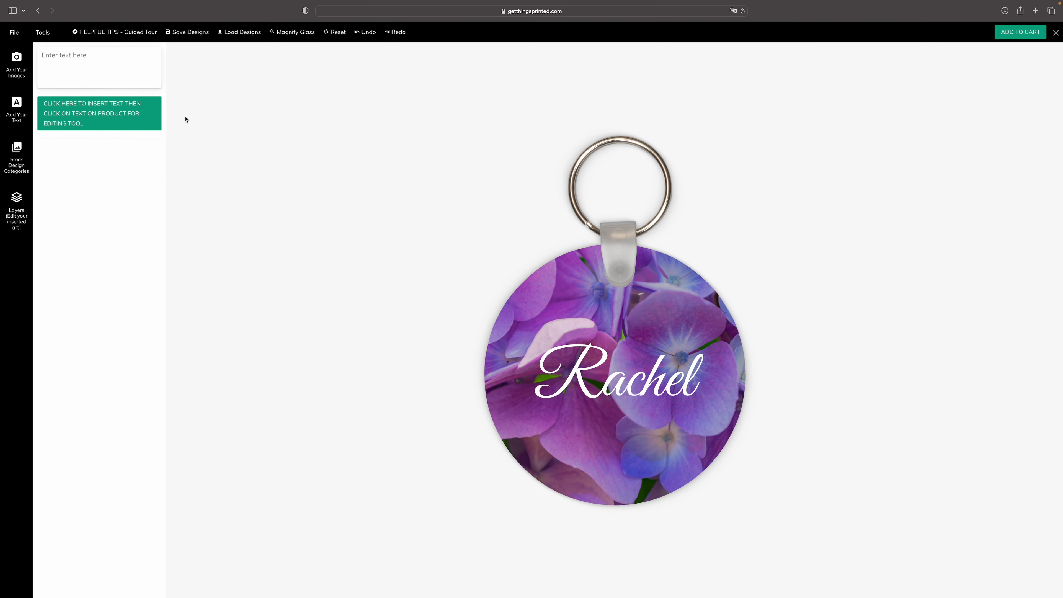
Step: Add the curved floral branch with a central flower from the Frames stock designs and color it white
{"action": "left_click", "coordinate": [16, 157]}
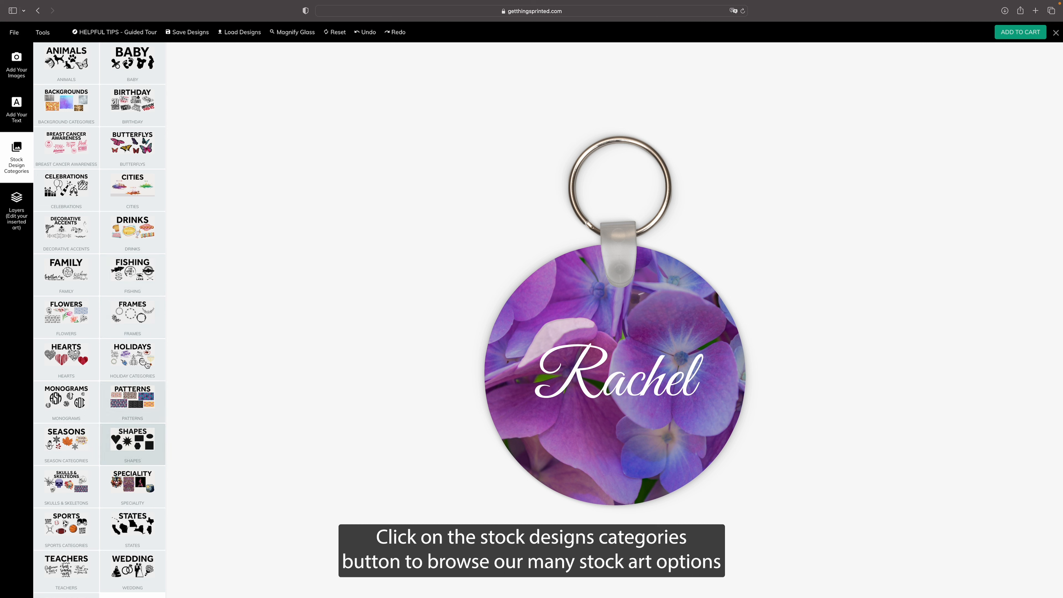
{"action": "left_click", "coordinate": [133, 319]}
{"action": "scroll", "coordinate": [135, 352], "scroll_direction": "down", "scroll_amount": 3}
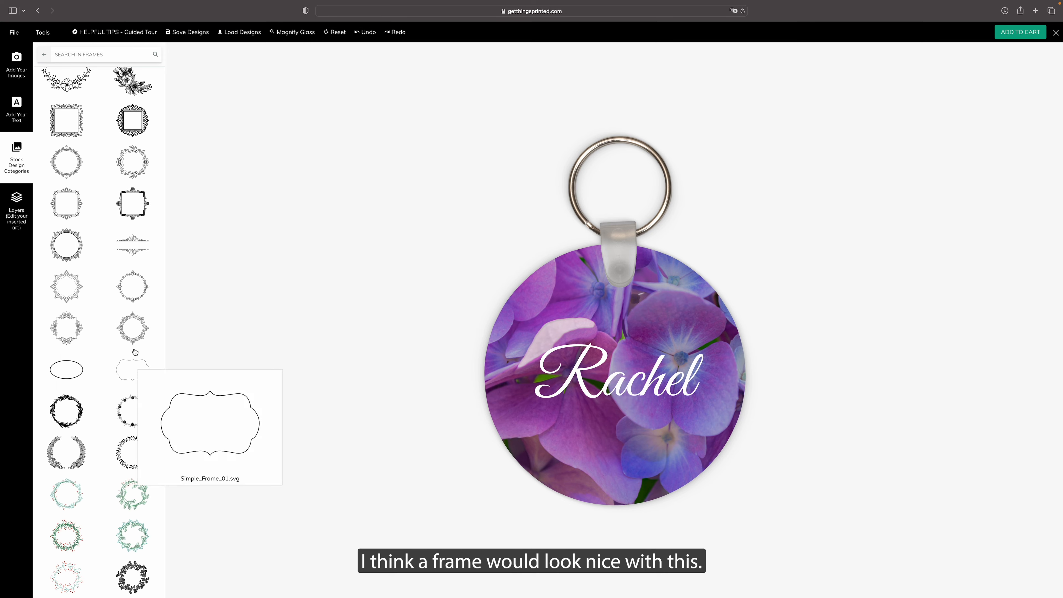
{"action": "scroll", "coordinate": [135, 352], "scroll_direction": "up", "scroll_amount": 5}
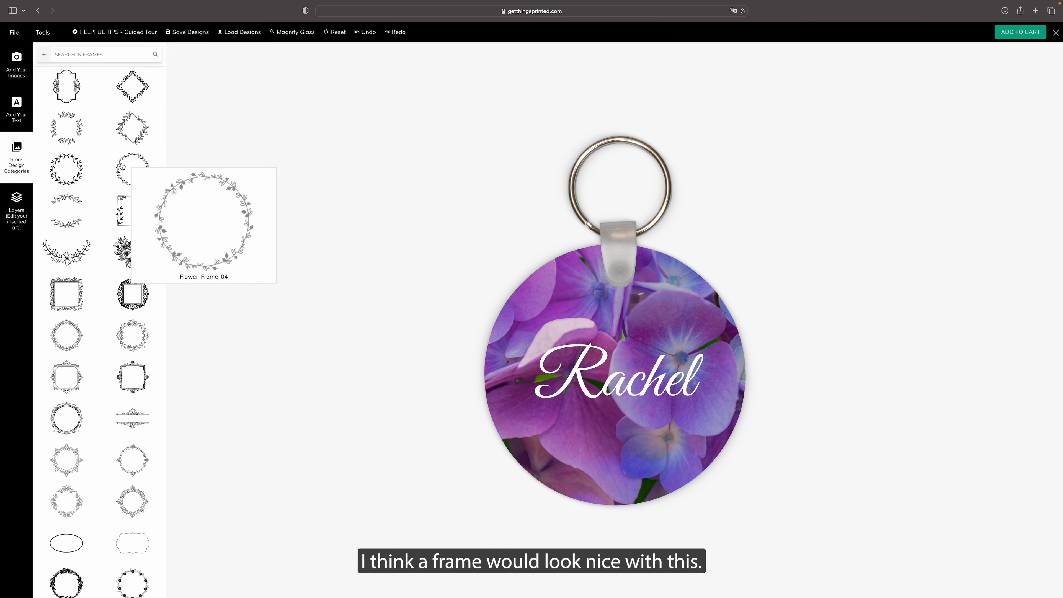
{"action": "left_click", "coordinate": [66, 260]}
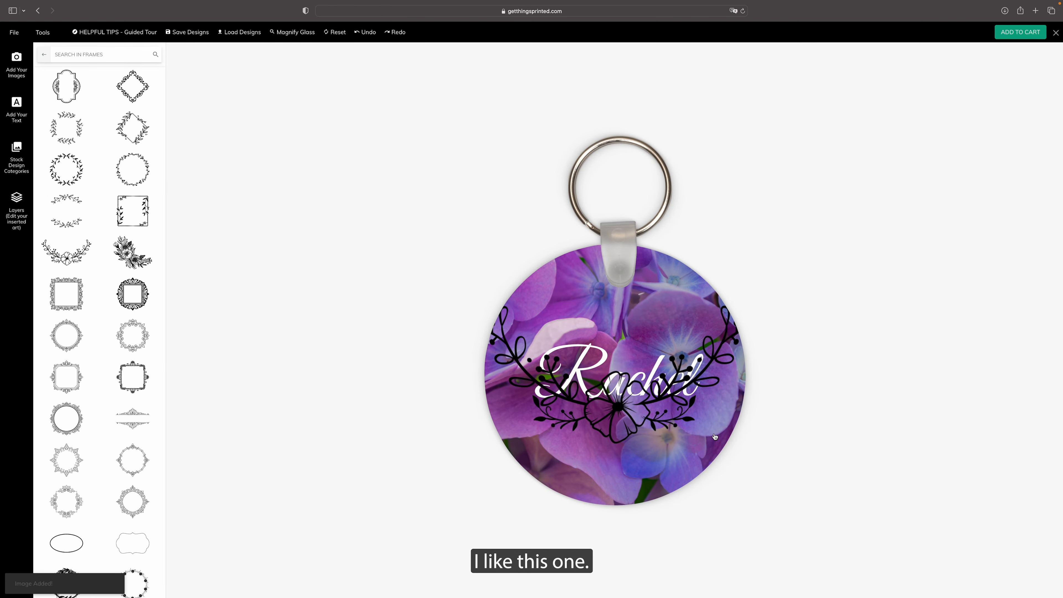
{"action": "left_click", "coordinate": [623, 413]}
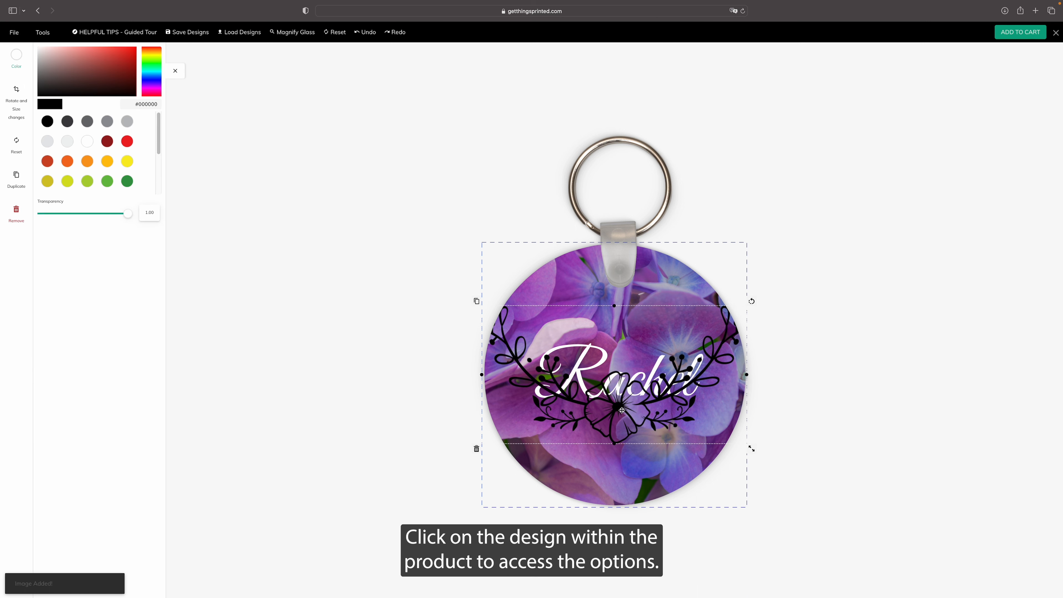
{"action": "left_click", "coordinate": [92, 144]}
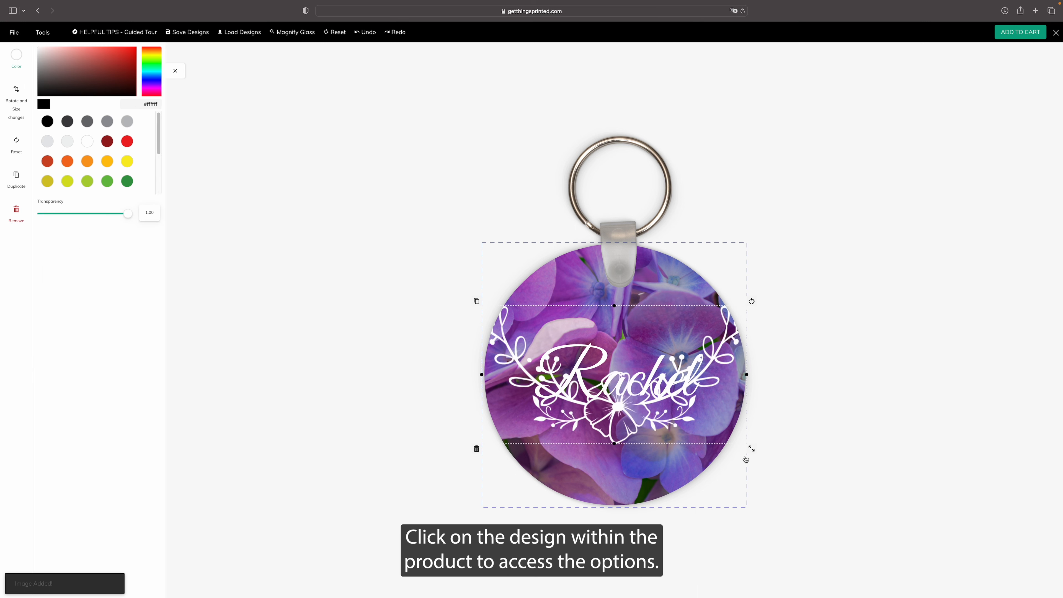
Step: Shrink and slightly flatten the floral frame, placing it centered below the name
{"action": "left_click_drag", "start_coordinate": [751, 449], "coordinate": [699, 421]}
{"action": "left_click_drag", "start_coordinate": [620, 400], "coordinate": [623, 473]}
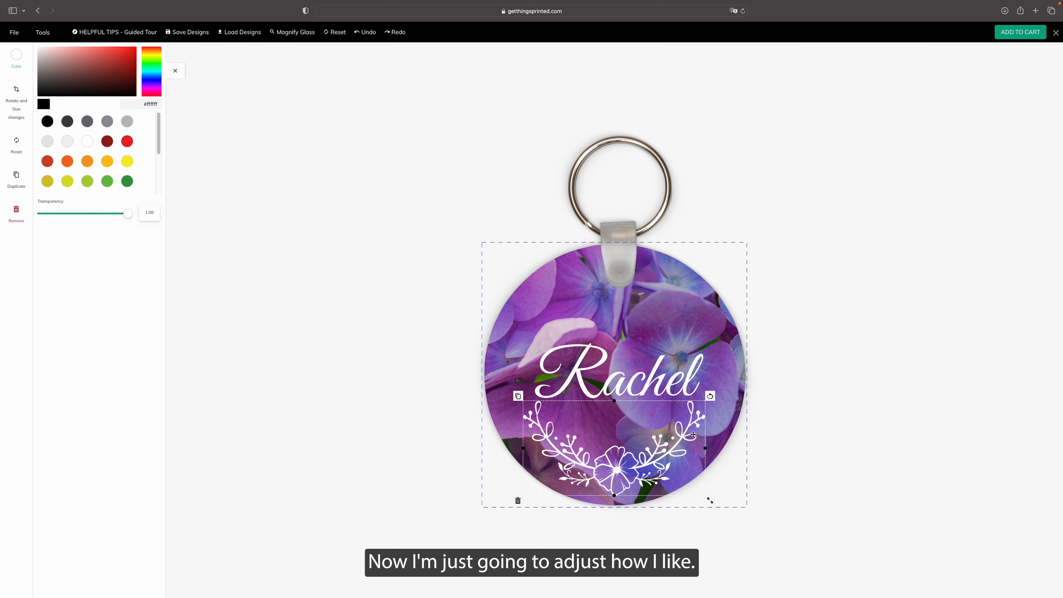
{"action": "left_click_drag", "start_coordinate": [615, 404], "coordinate": [615, 415]}
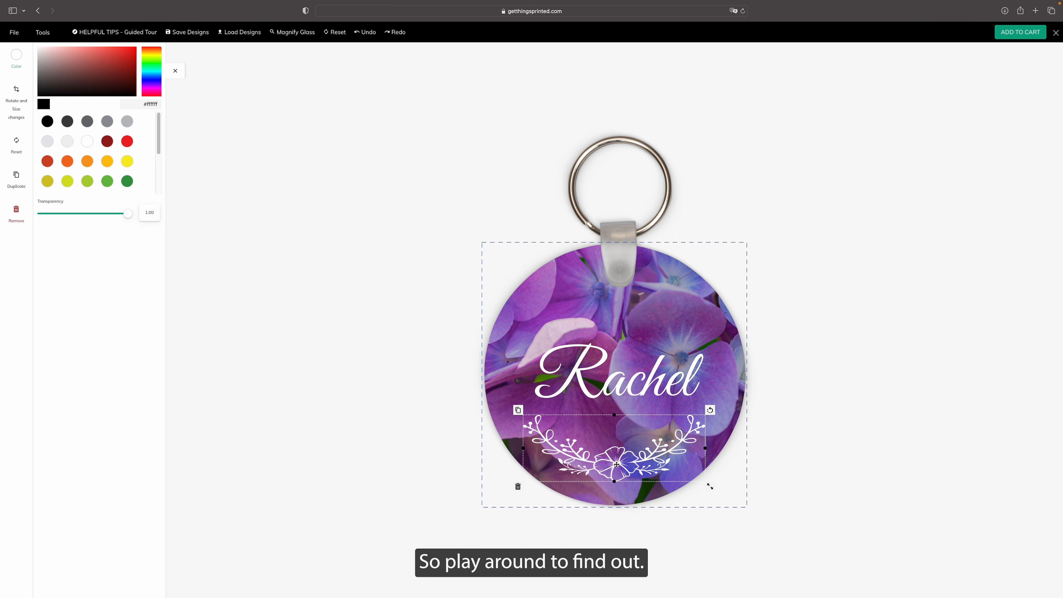
{"action": "left_click_drag", "start_coordinate": [616, 464], "coordinate": [616, 465]}
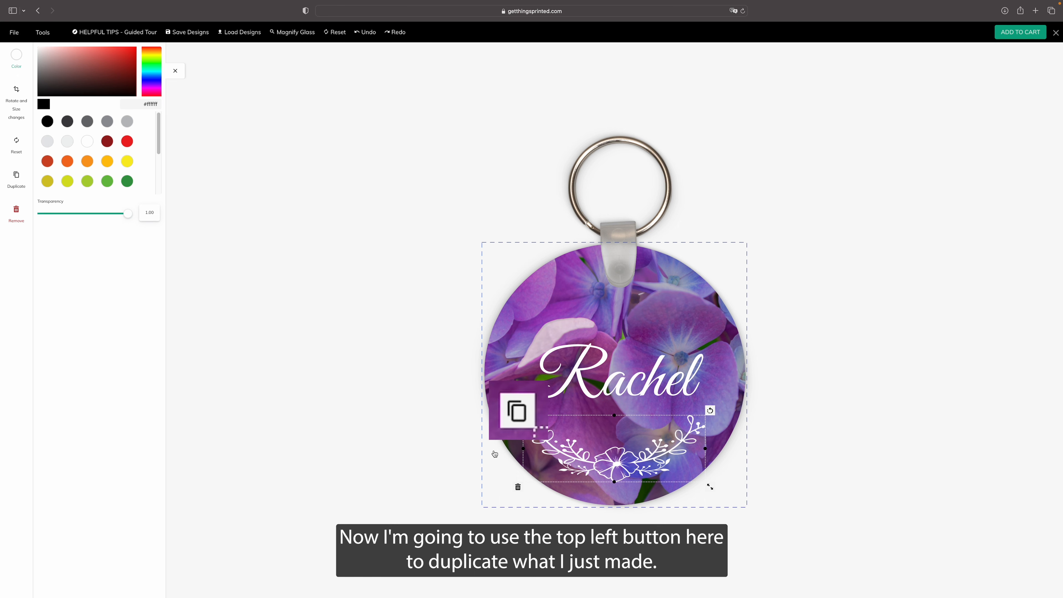
Step: Duplicate the floral frame and place the copy above the name, rotated 180 degrees
{"action": "left_click", "coordinate": [519, 411]}
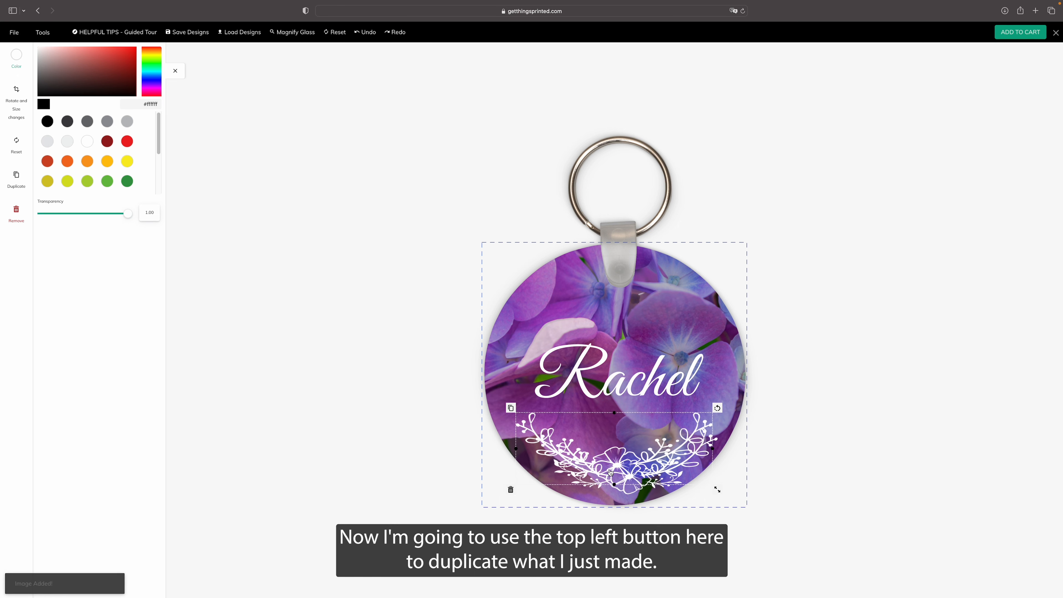
{"action": "left_click_drag", "start_coordinate": [617, 475], "coordinate": [604, 322]}
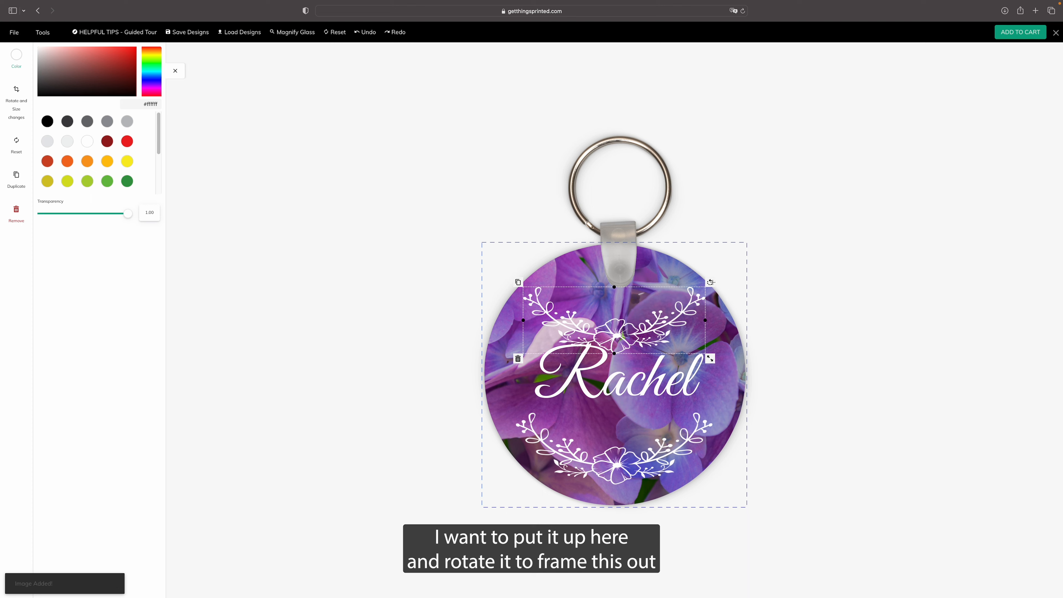
{"action": "left_click_drag", "start_coordinate": [711, 283], "coordinate": [519, 358]}
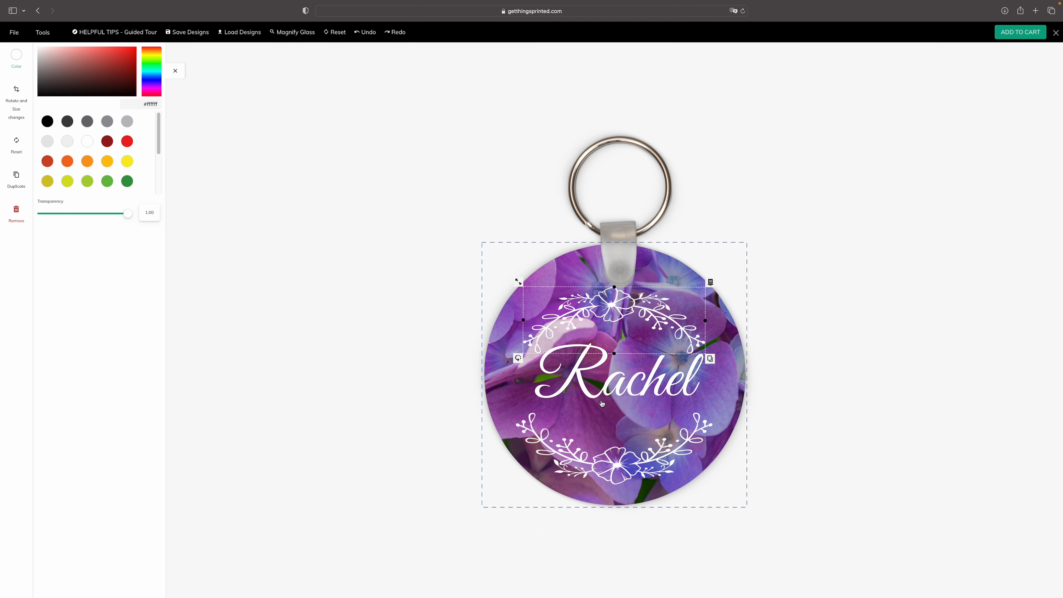
Step: Move the name down slightly between the two floral frames and center the upper frame horizontally
{"action": "left_click_drag", "start_coordinate": [605, 394], "coordinate": [607, 405]}
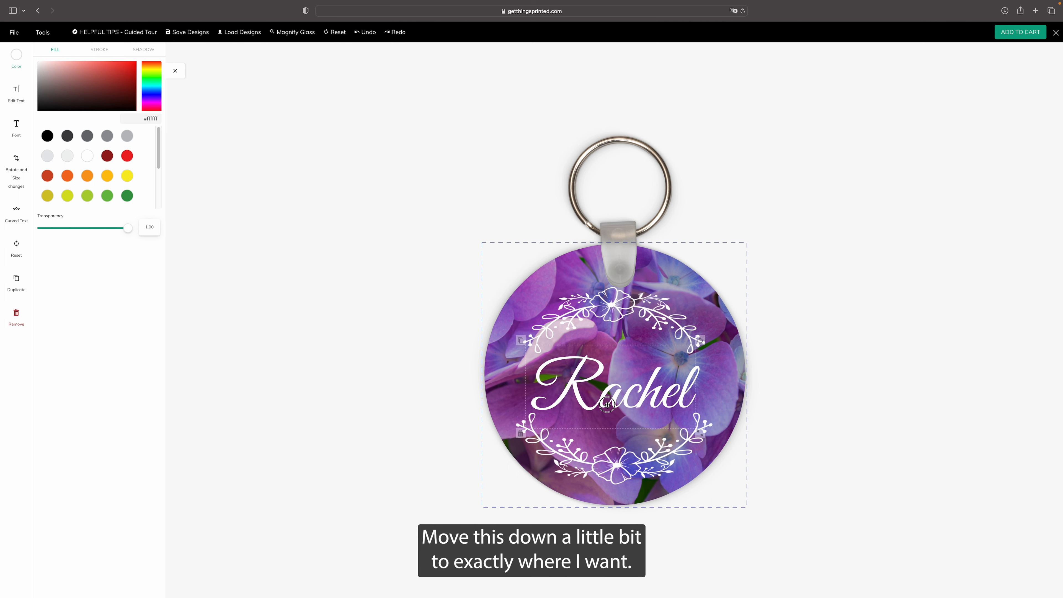
{"action": "left_click", "coordinate": [819, 401]}
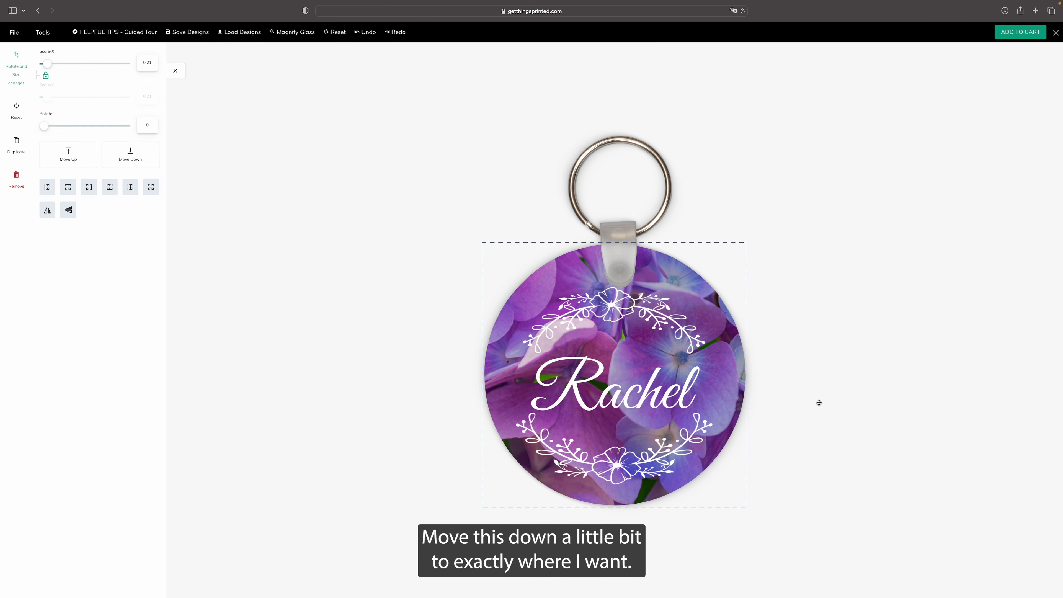
{"action": "left_click", "coordinate": [629, 481]}
{"action": "left_click", "coordinate": [14, 112]}
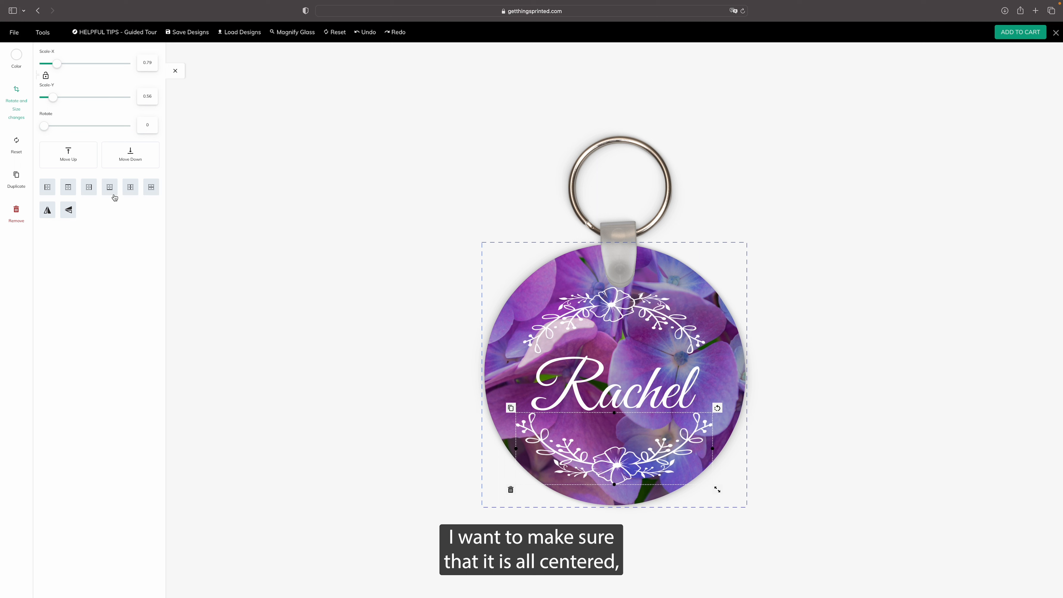
{"action": "left_click", "coordinate": [686, 329]}
{"action": "left_click", "coordinate": [16, 104]}
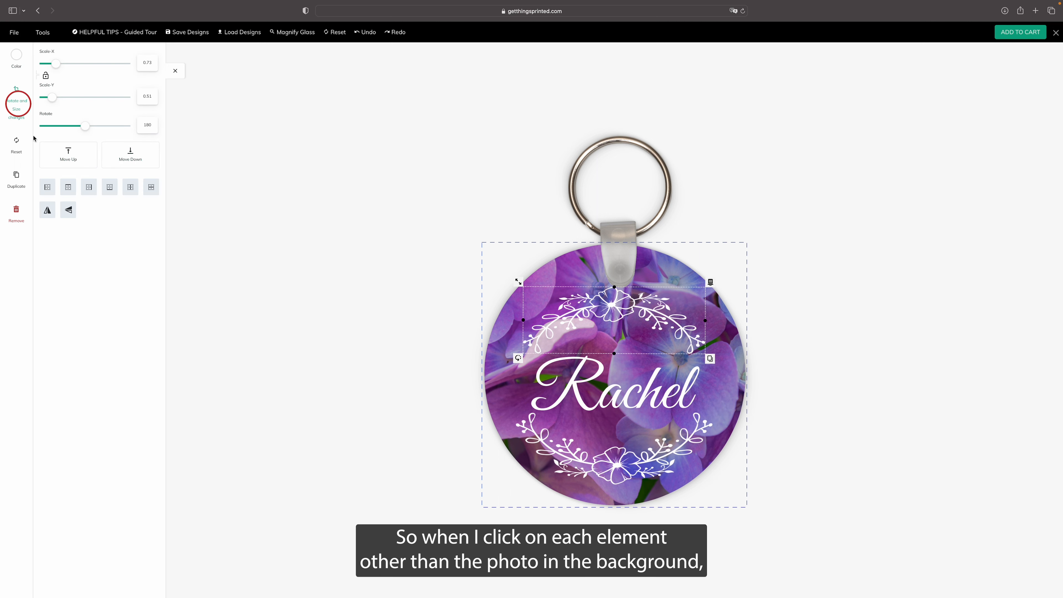
{"action": "left_click", "coordinate": [131, 189]}
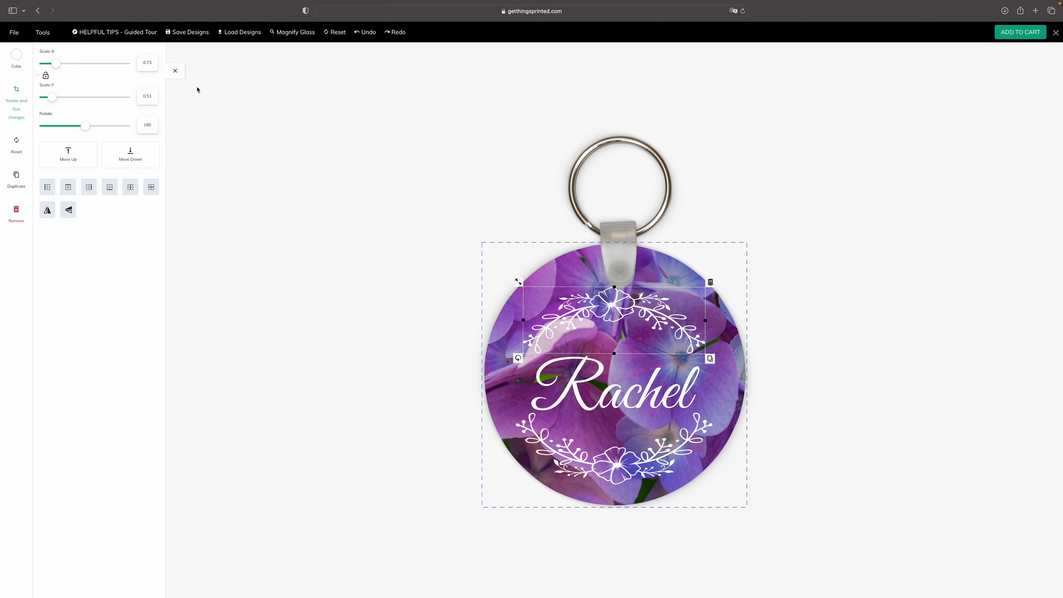
{"action": "left_click", "coordinate": [175, 70]}
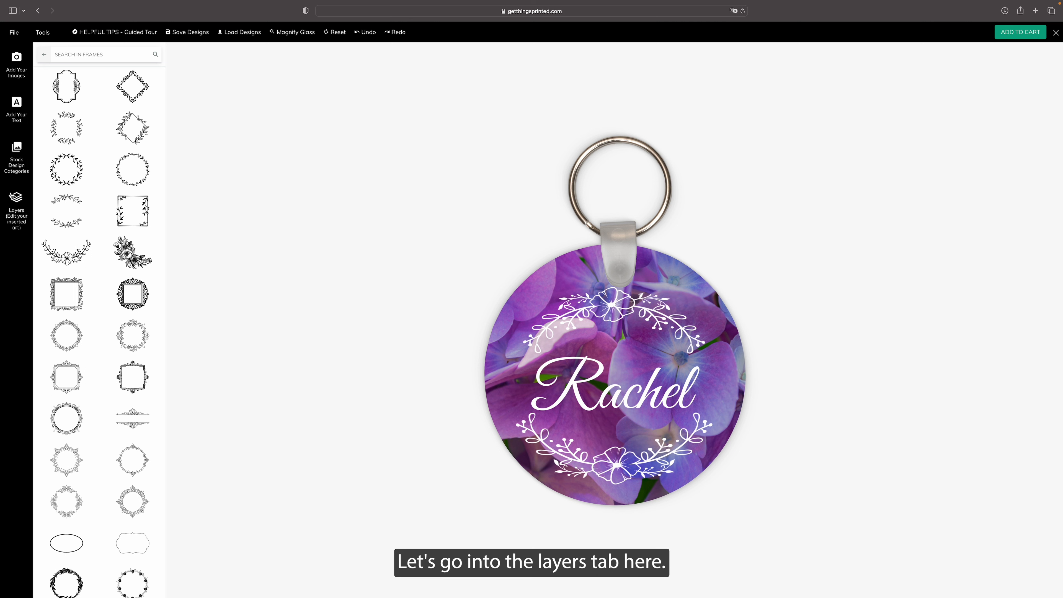
Step: Lock the name's text layer and shift the background flower photo downward behind it
{"action": "left_click", "coordinate": [26, 211]}
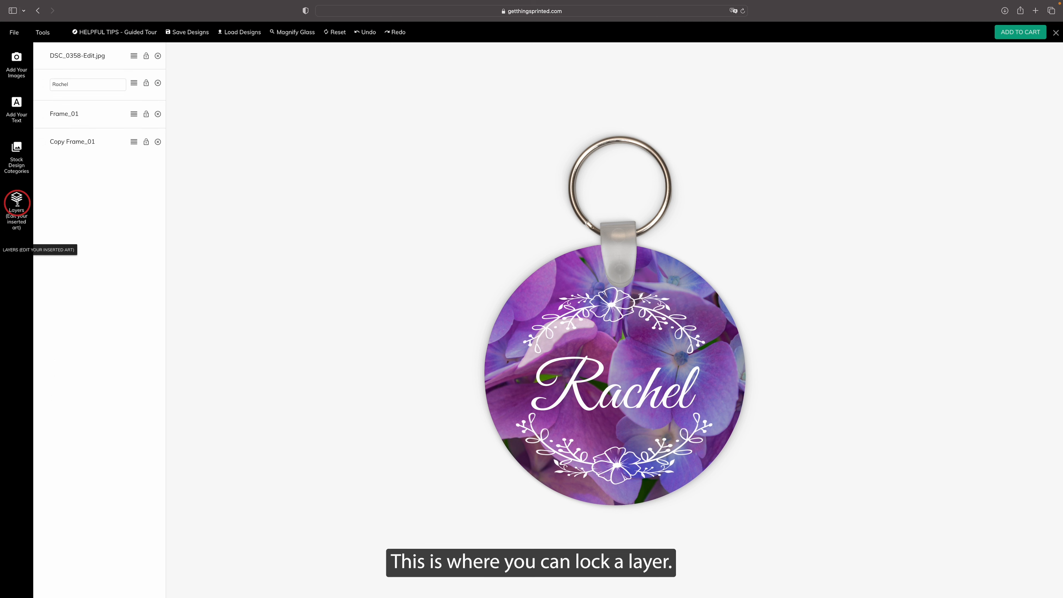
{"action": "left_click", "coordinate": [147, 86]}
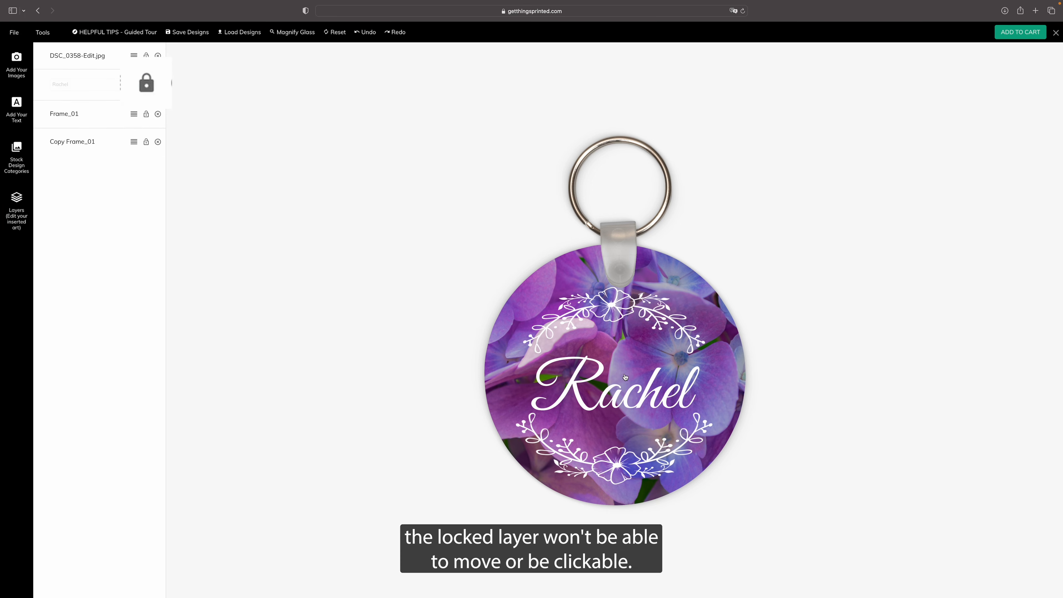
{"action": "left_click", "coordinate": [607, 388]}
{"action": "left_click_drag", "start_coordinate": [608, 387], "coordinate": [621, 439]}
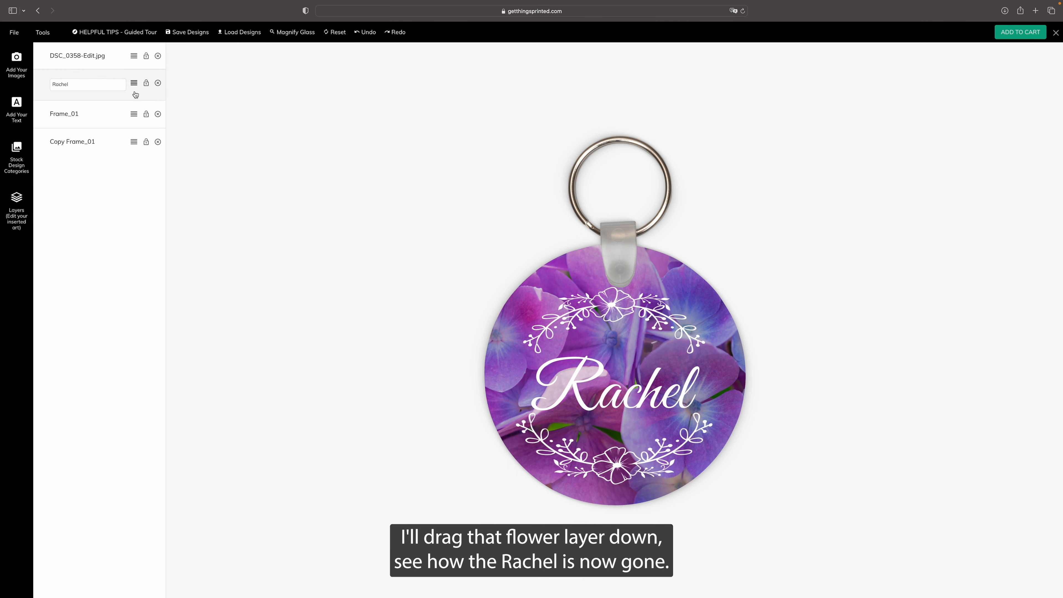
Step: Try the flower photo layer in front of the name by reordering the layers, and restore the original order
{"action": "left_click_drag", "start_coordinate": [158, 54], "coordinate": [133, 93]}
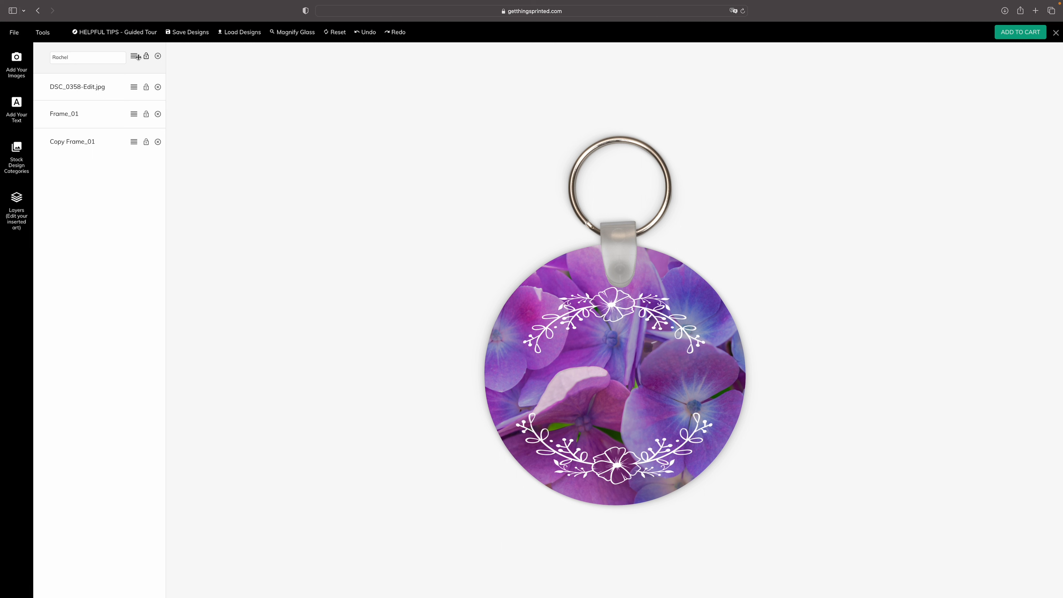
{"action": "left_click_drag", "start_coordinate": [134, 56], "coordinate": [137, 87]}
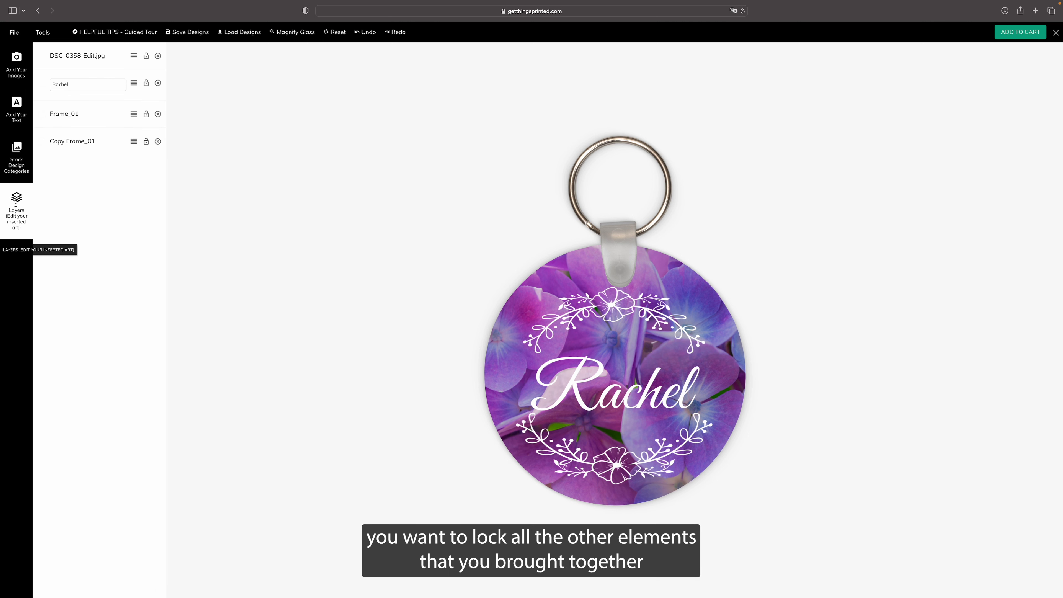
Step: Lock both frame layers and the name layer, and reposition the unlocked flower photo behind them
{"action": "left_click", "coordinate": [148, 117]}
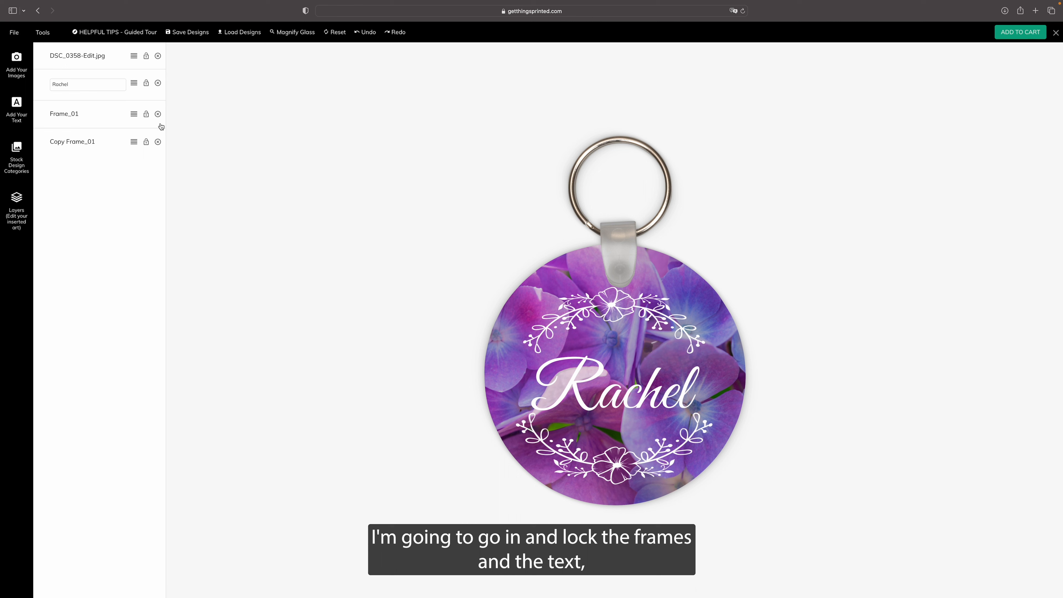
{"action": "left_click", "coordinate": [147, 114]}
{"action": "left_click", "coordinate": [146, 142]}
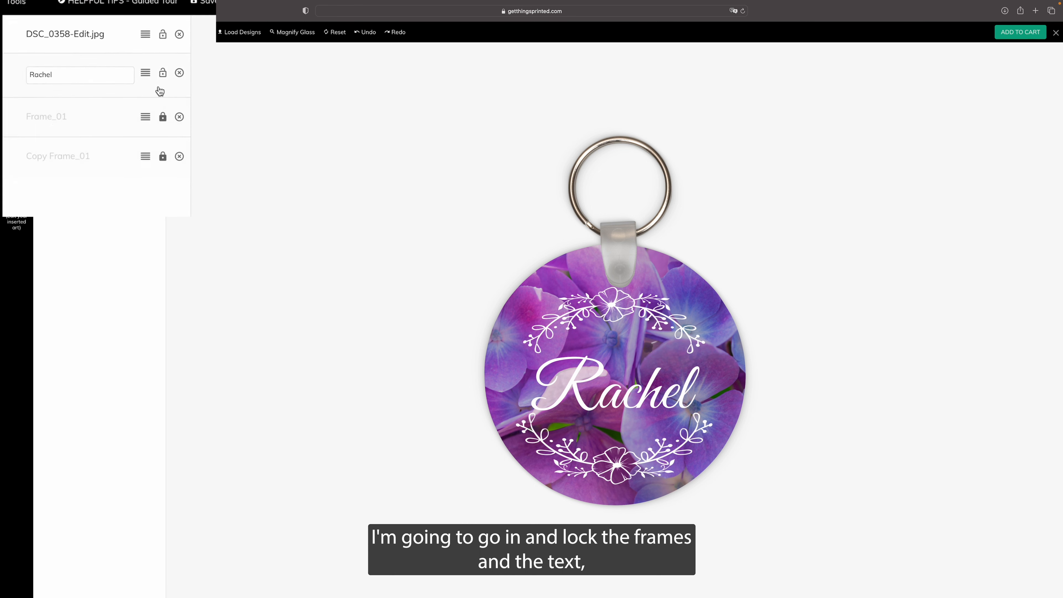
{"action": "left_click", "coordinate": [146, 83]}
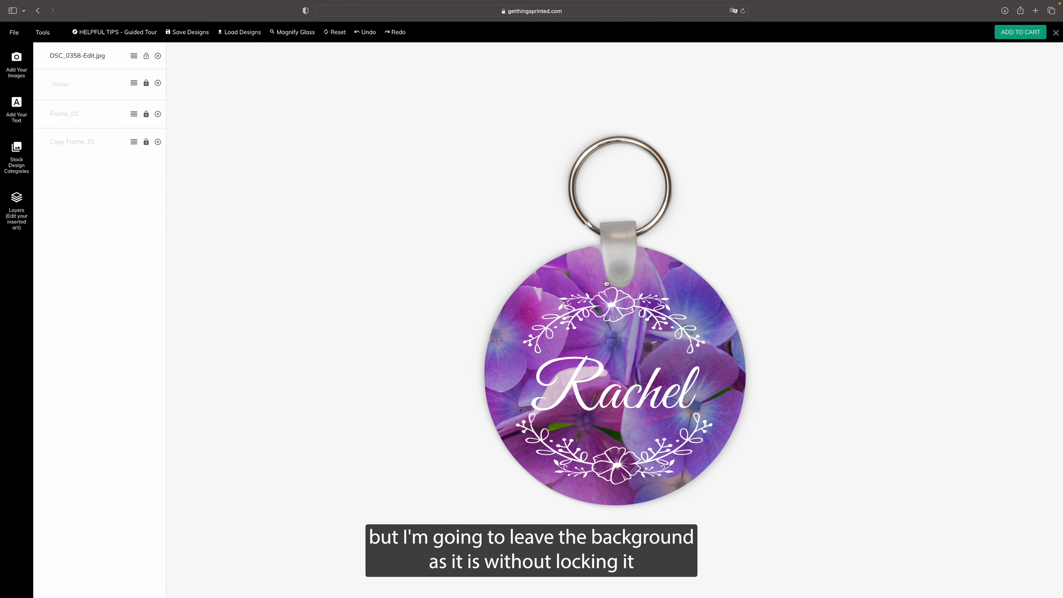
{"action": "left_click", "coordinate": [588, 283]}
{"action": "left_click_drag", "start_coordinate": [589, 284], "coordinate": [616, 308]}
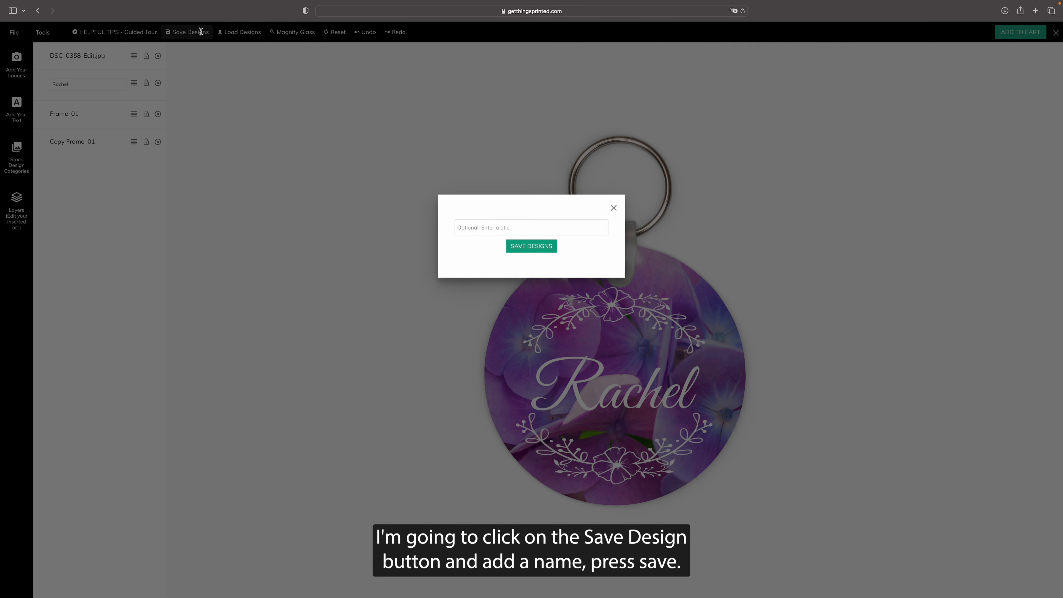
Step: Save the design under a title made of the keychain's name followed by 1
{"action": "left_click", "coordinate": [201, 34]}
{"action": "left_click", "coordinate": [533, 228]}
{"action": "type", "text": "Rachel1"}
{"action": "left_click", "coordinate": [529, 249]}
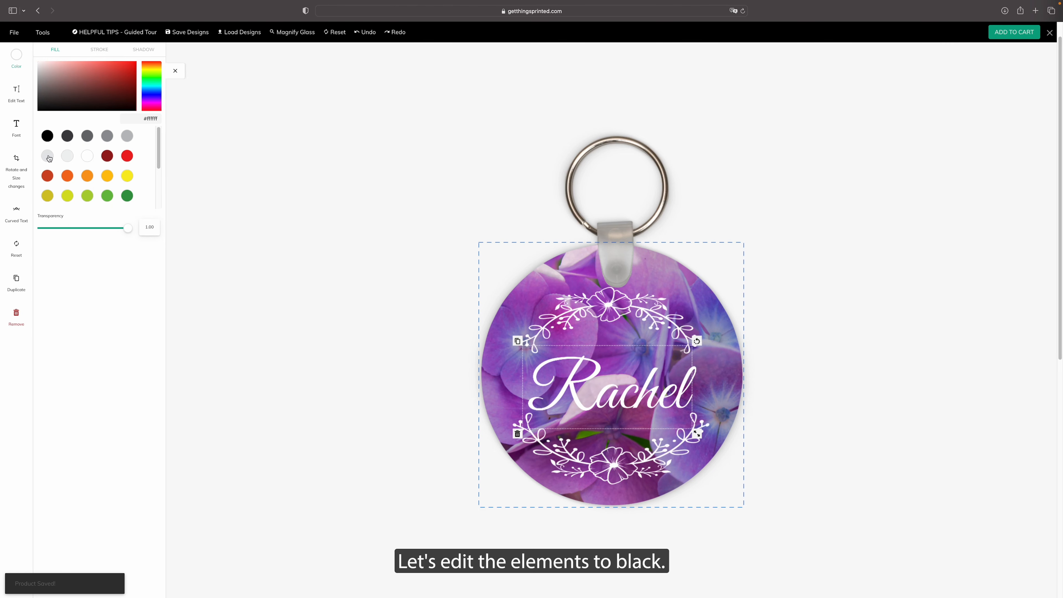
Step: Recolor the name text and both the upper and lower floral frames black (#000000)
{"action": "left_click", "coordinate": [45, 136]}
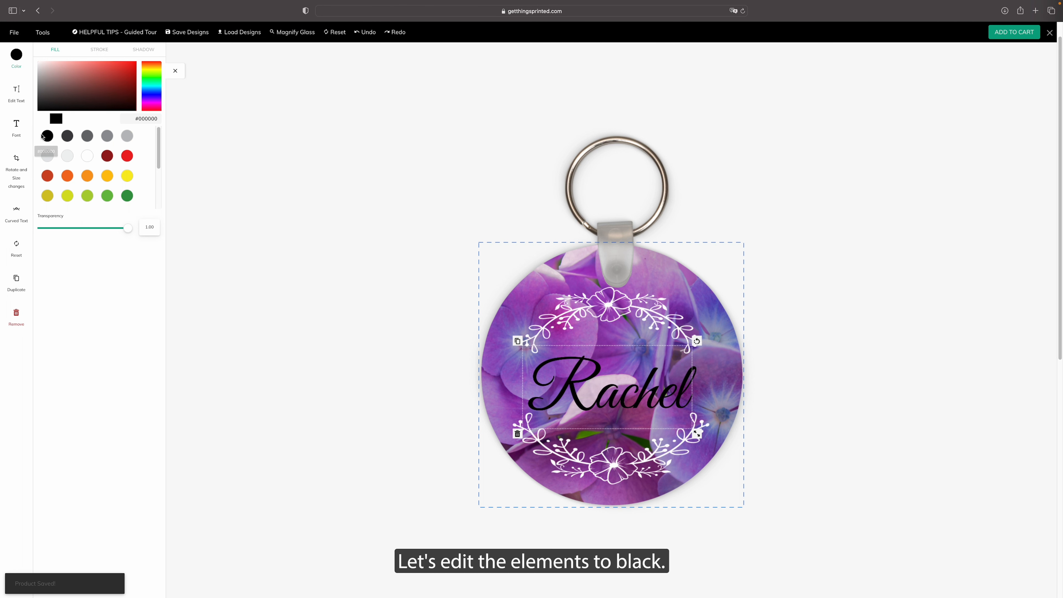
{"action": "left_click", "coordinate": [607, 320]}
{"action": "left_click", "coordinate": [46, 121]}
{"action": "left_click", "coordinate": [640, 466]}
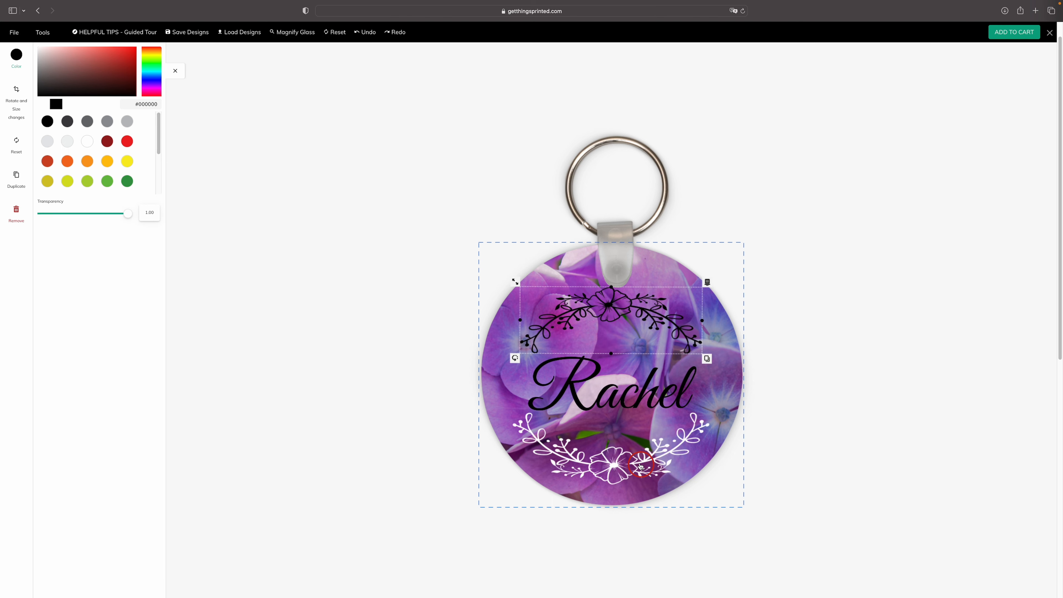
{"action": "left_click", "coordinate": [47, 121]}
Step: Save the black version under a title made of the keychain's name followed by 2, and load a design from the saved designs
{"action": "left_click", "coordinate": [187, 32]}
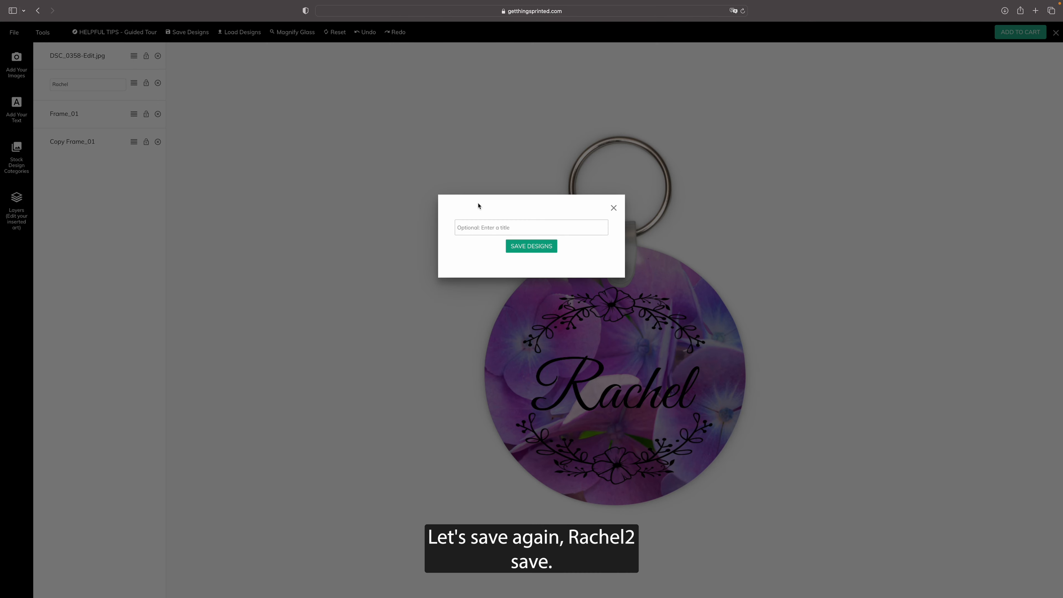
{"action": "left_click", "coordinate": [478, 228]}
{"action": "type", "text": "Rachel2"}
{"action": "left_click", "coordinate": [539, 247]}
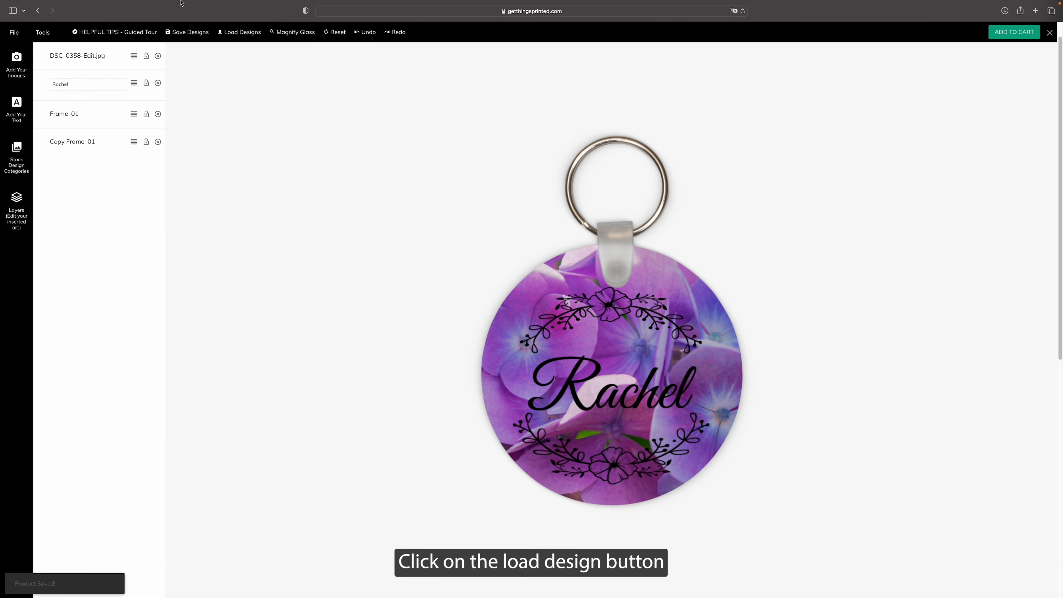
{"action": "left_click", "coordinate": [233, 34]}
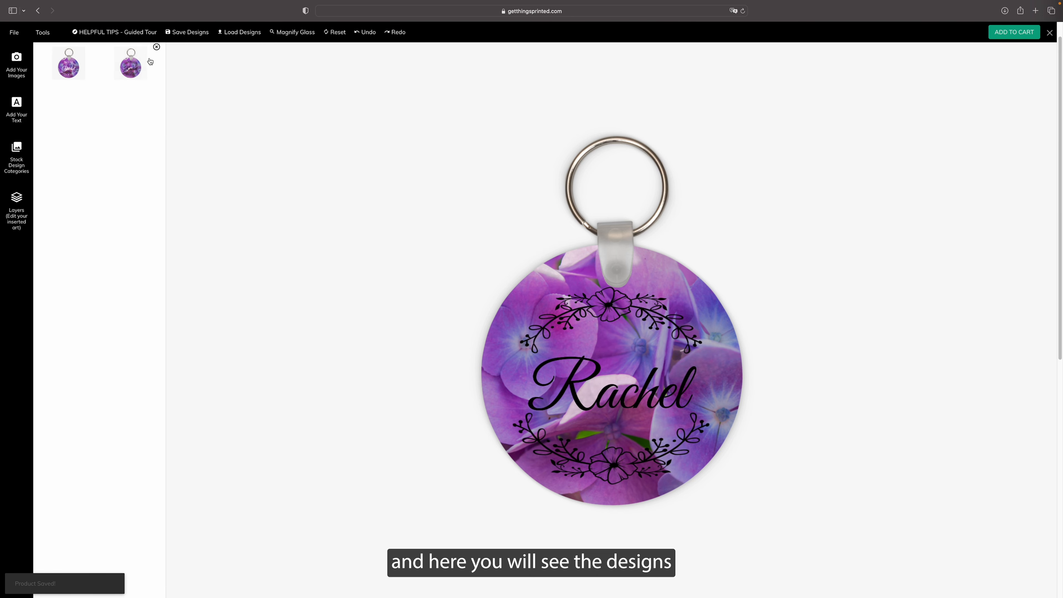
{"action": "left_click", "coordinate": [68, 69]}
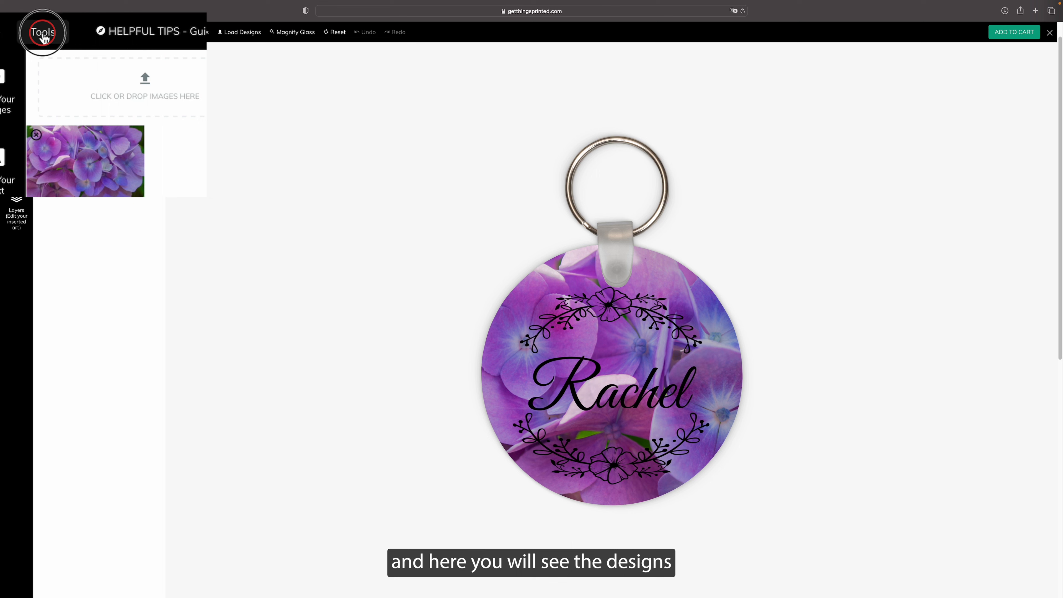
Step: Zoom in slightly on the keychain, pan across the enlarged design, and turn the zoom tool off
{"action": "left_click", "coordinate": [42, 33]}
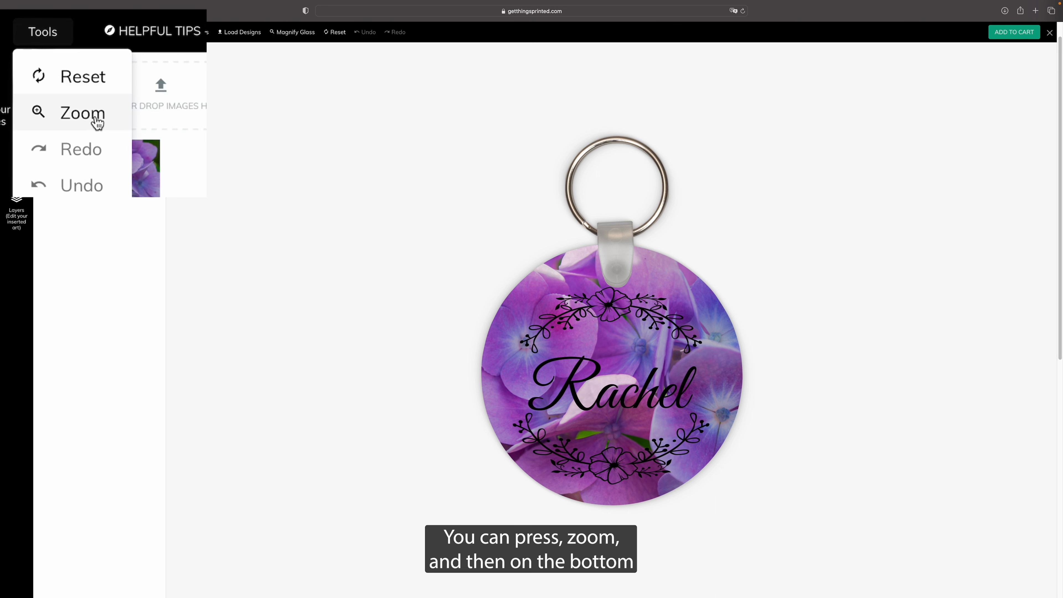
{"action": "left_click", "coordinate": [67, 72]}
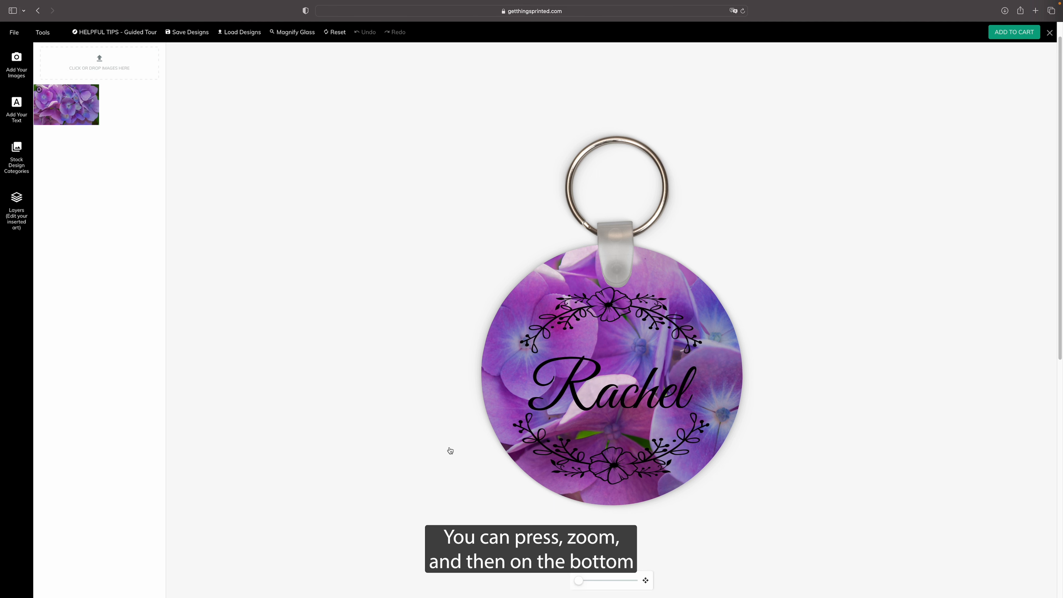
{"action": "mouse_move", "coordinate": [578, 580]}
{"action": "left_mouse_down"}
{"action": "mouse_move", "coordinate": [607, 583]}
{"action": "mouse_move", "coordinate": [590, 583]}
{"action": "left_mouse_up"}
{"action": "left_click", "coordinate": [645, 581]}
{"action": "mouse_move", "coordinate": [641, 440]}
{"action": "left_mouse_down"}
{"action": "mouse_move", "coordinate": [629, 437]}
{"action": "mouse_move", "coordinate": [695, 440]}
{"action": "mouse_move", "coordinate": [634, 441]}
{"action": "left_mouse_up"}
{"action": "left_click", "coordinate": [42, 32]}
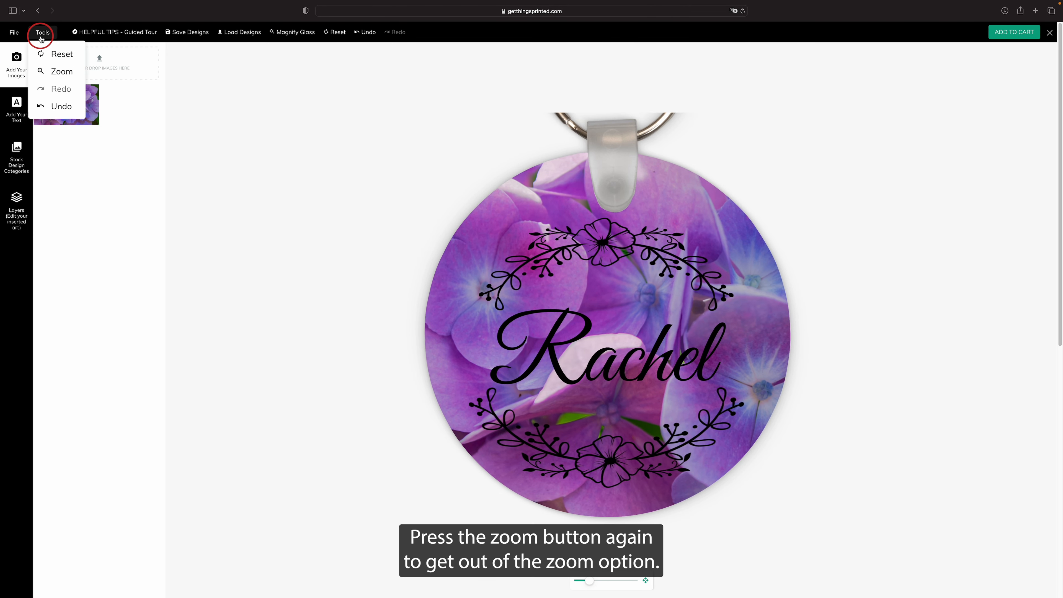
{"action": "left_click", "coordinate": [58, 74]}
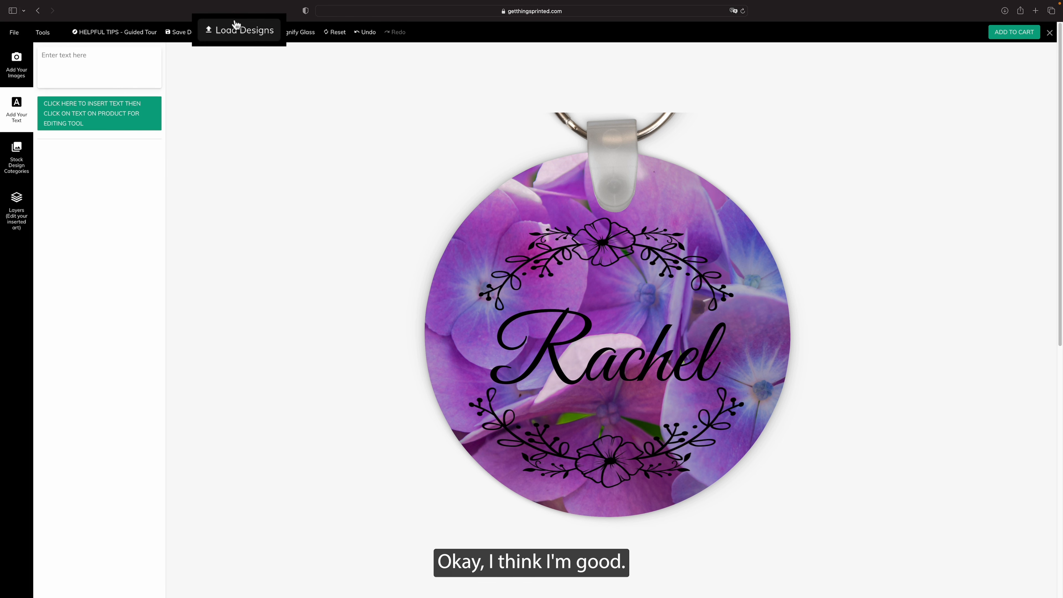
Step: Load the first saved design, the version with the white name and frames
{"action": "left_click", "coordinate": [237, 32]}
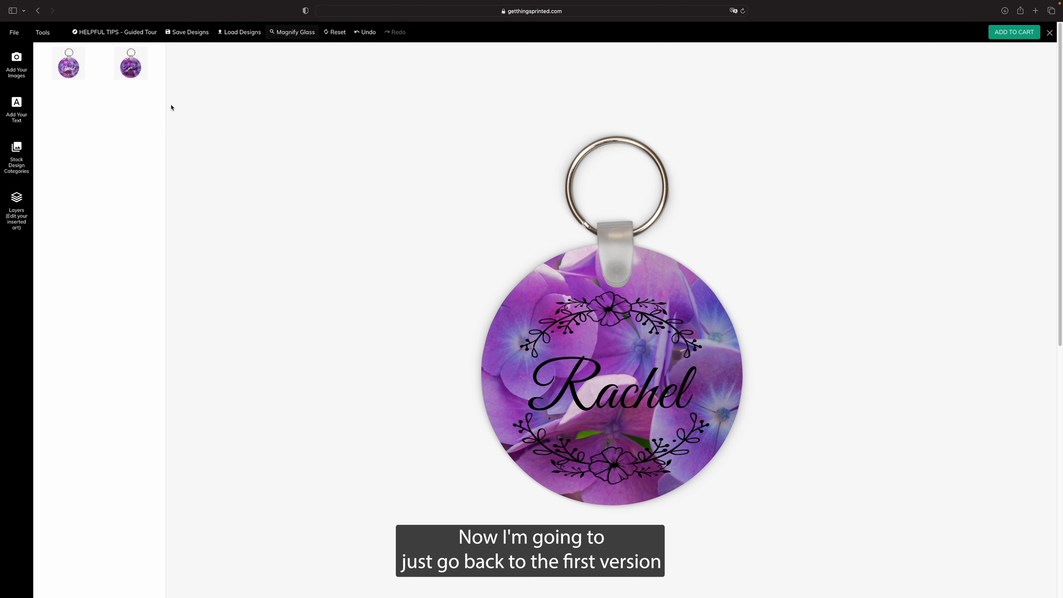
{"action": "left_click", "coordinate": [65, 65]}
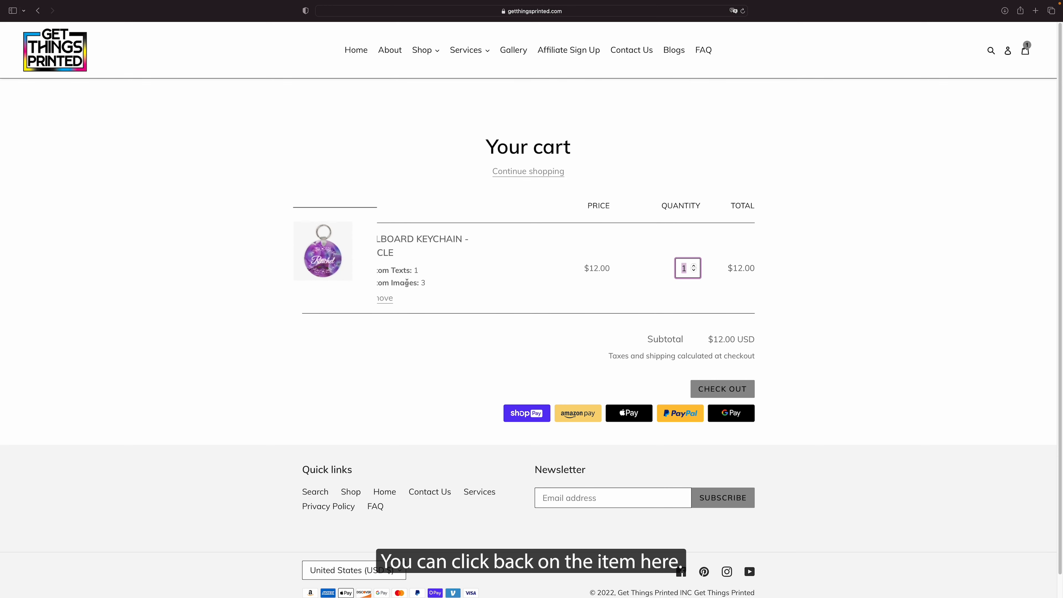
Step: Open the keychain's product page from the cart, customize it again, and load the saved white design
{"action": "left_click", "coordinate": [323, 263]}
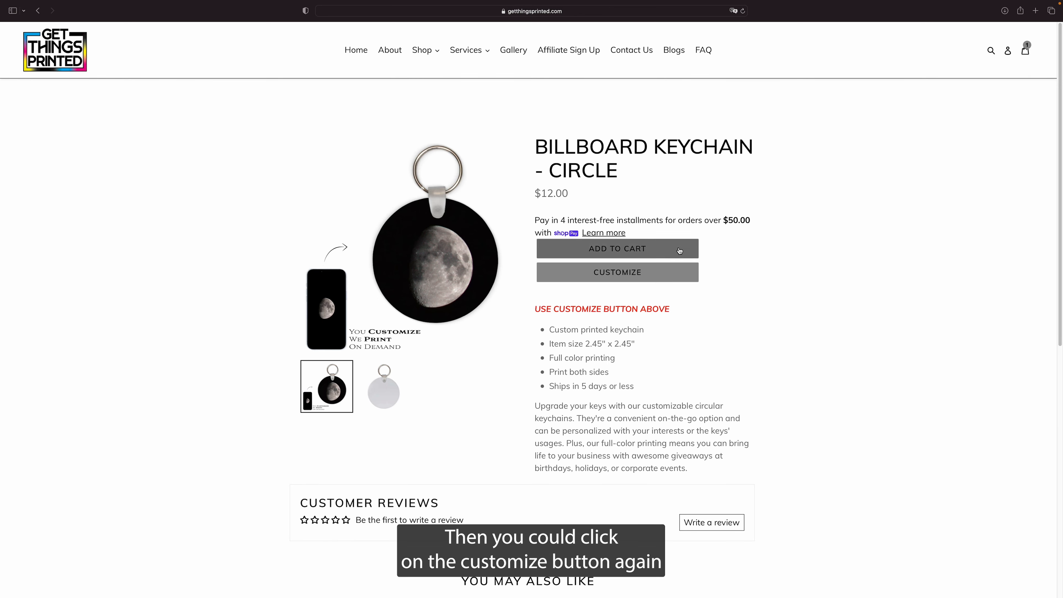
{"action": "left_click", "coordinate": [657, 277]}
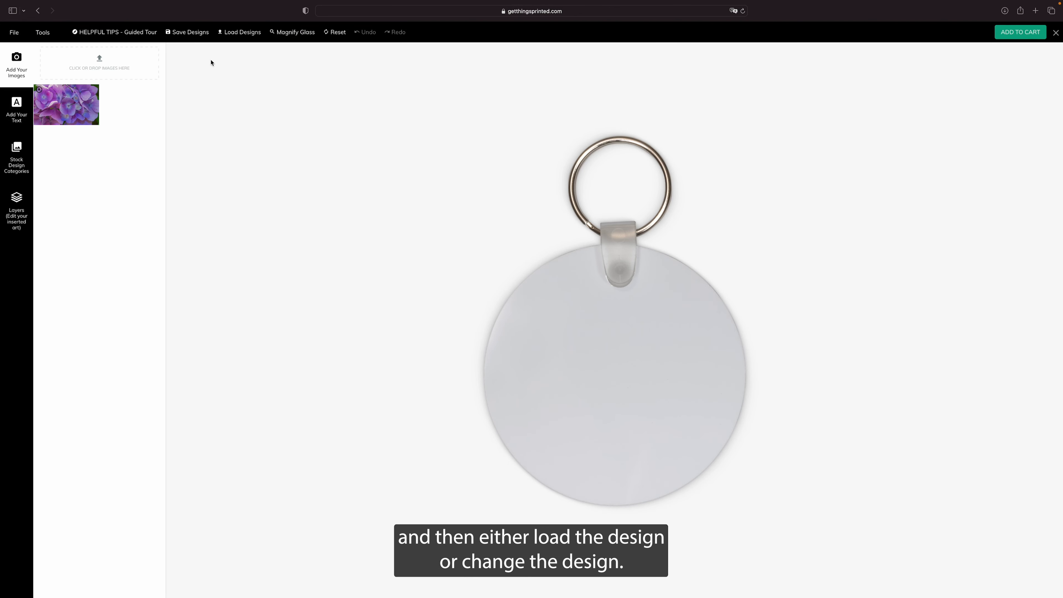
{"action": "left_click", "coordinate": [237, 32]}
{"action": "left_click", "coordinate": [69, 64]}
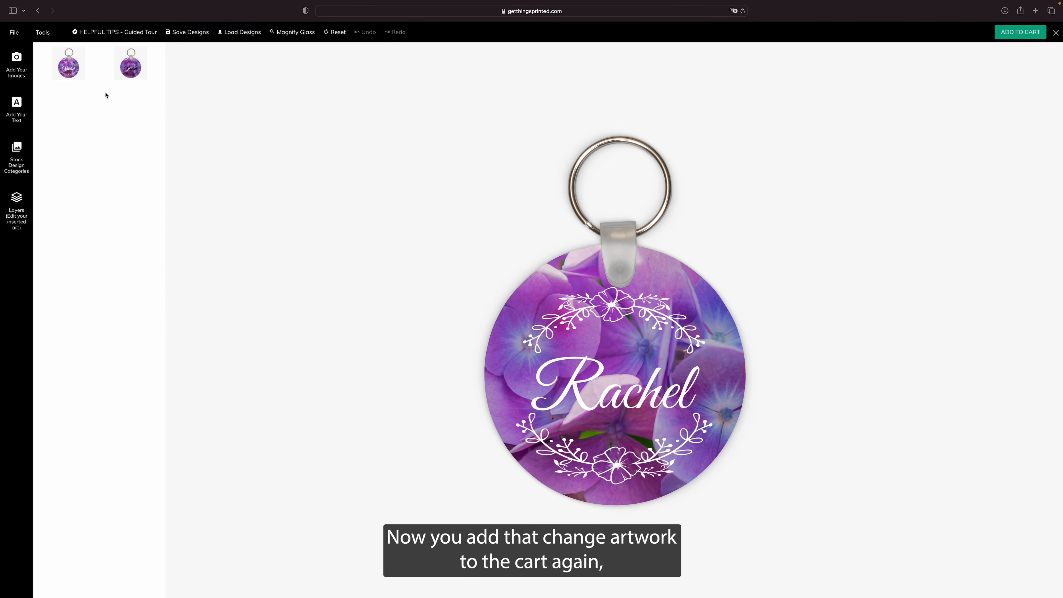
{"action": "left_click", "coordinate": [105, 90]}
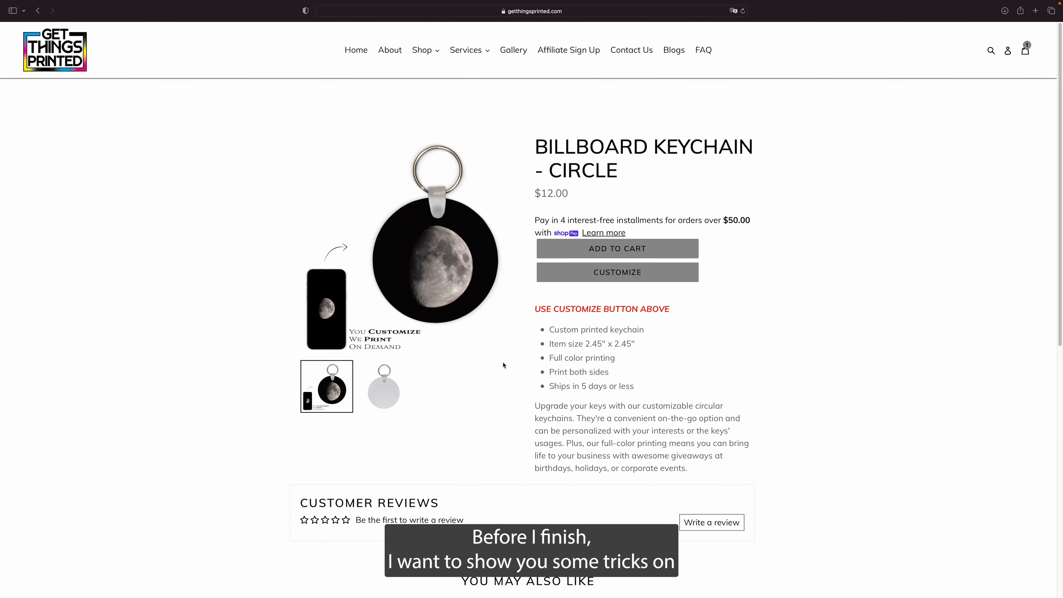
Step: Customize a blank keychain with the Floral_Pattern_03b flower pattern, enlarged to cover the whole circle
{"action": "left_click", "coordinate": [613, 273]}
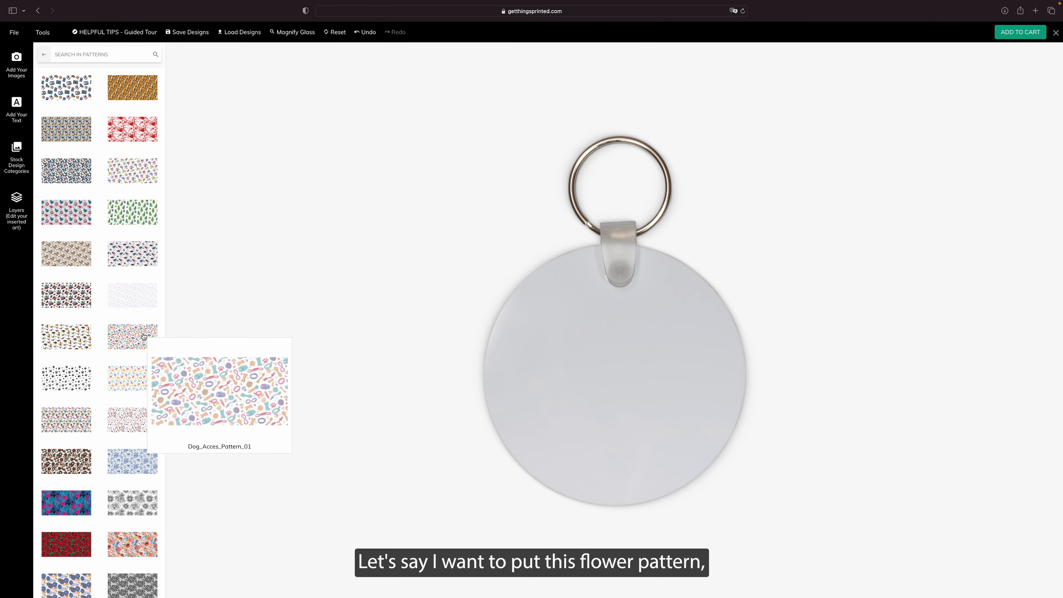
{"action": "left_click", "coordinate": [136, 511]}
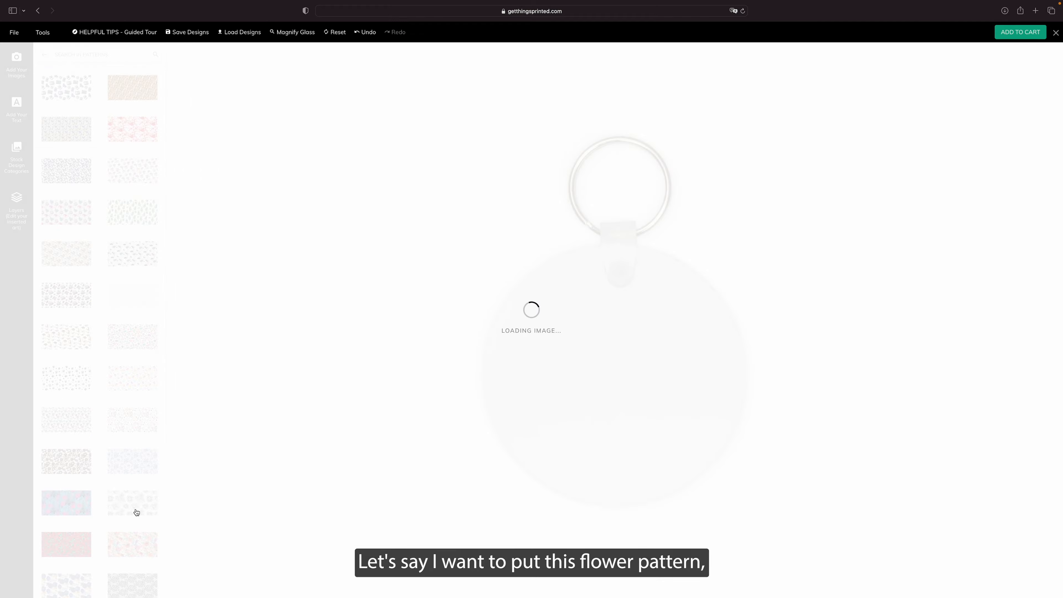
{"action": "left_click", "coordinate": [597, 375]}
{"action": "left_click_drag", "start_coordinate": [750, 446], "coordinate": [784, 508]}
{"action": "left_click", "coordinate": [175, 74]}
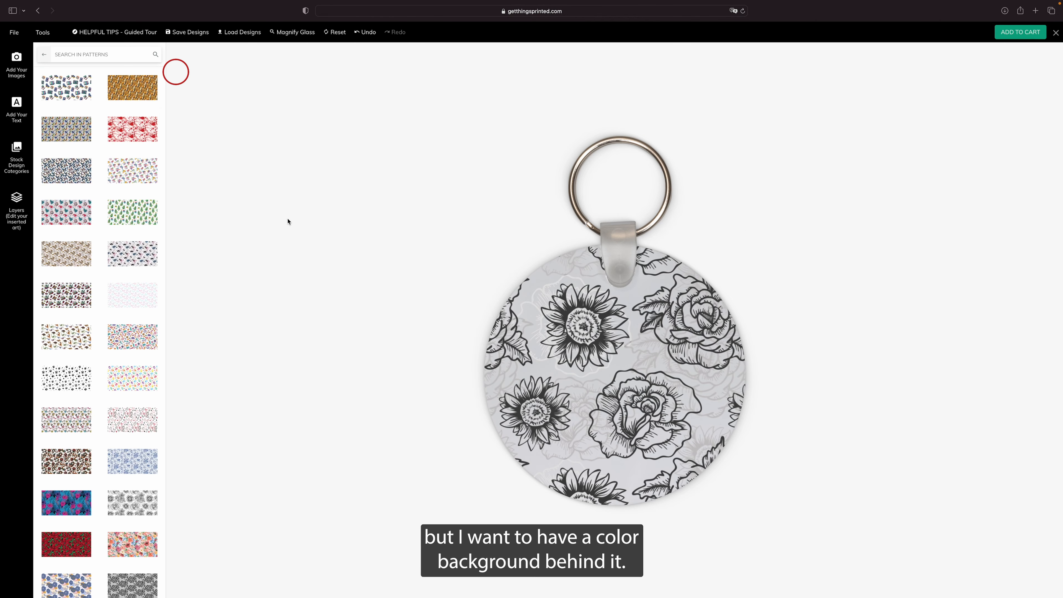
Step: Add the circle from the Shapes category on top of the pattern and recolor it dark red (#991b1e)
{"action": "left_click", "coordinate": [44, 56]}
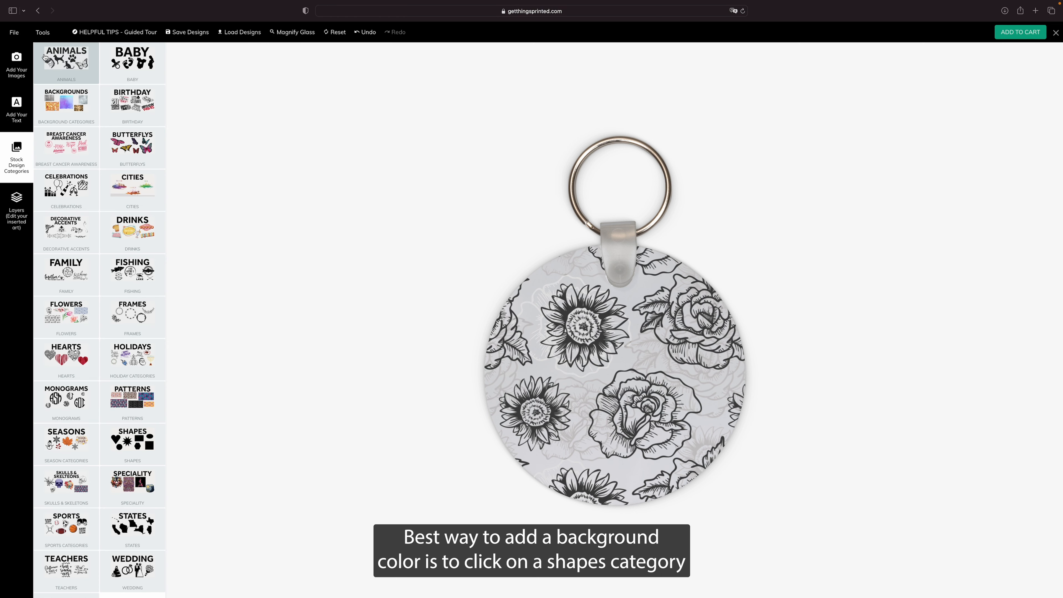
{"action": "left_click", "coordinate": [126, 455]}
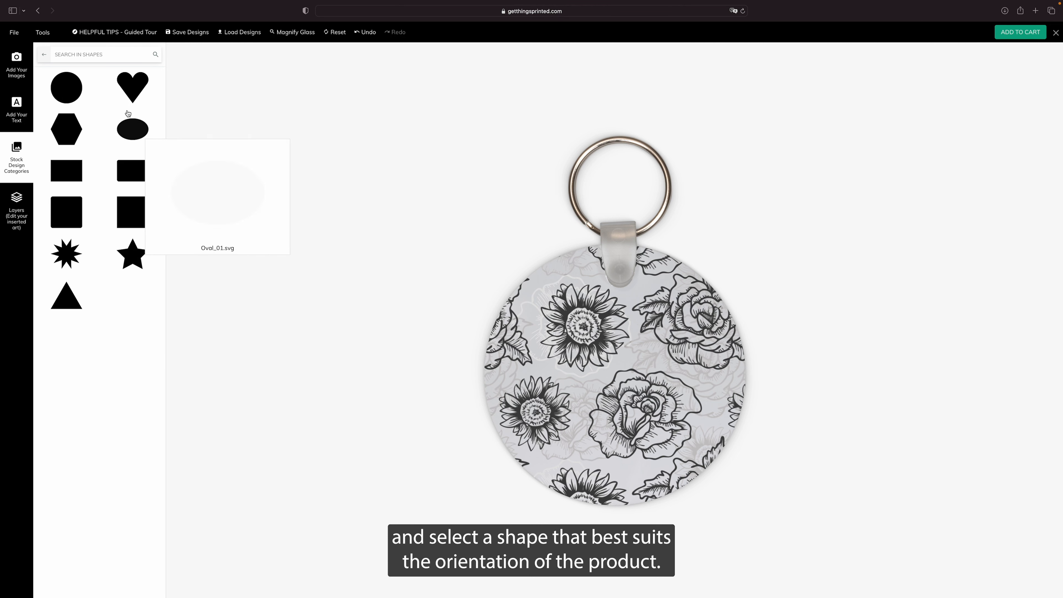
{"action": "left_click", "coordinate": [65, 86]}
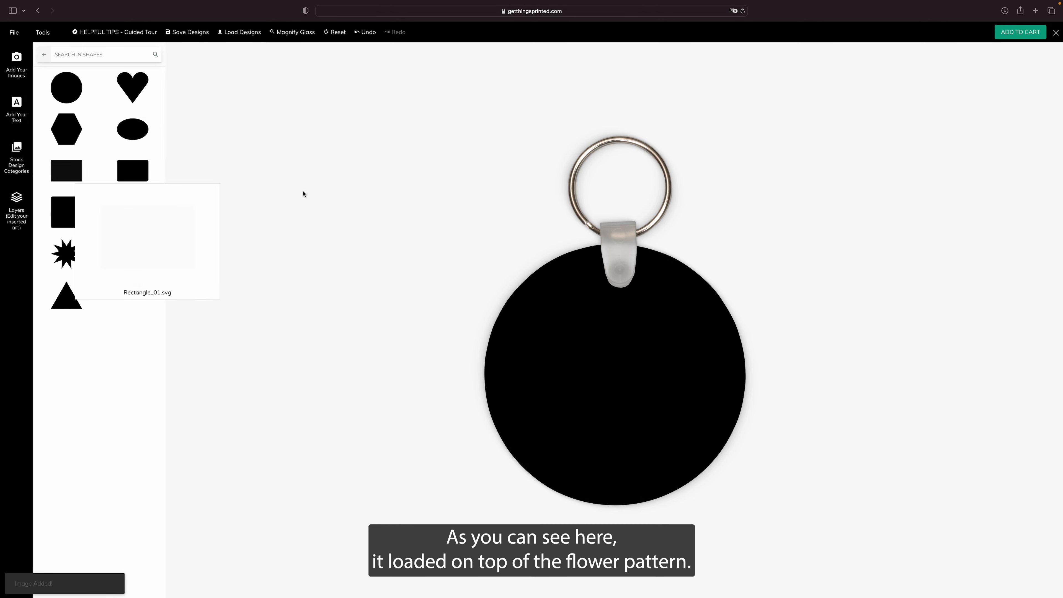
{"action": "left_click", "coordinate": [689, 287]}
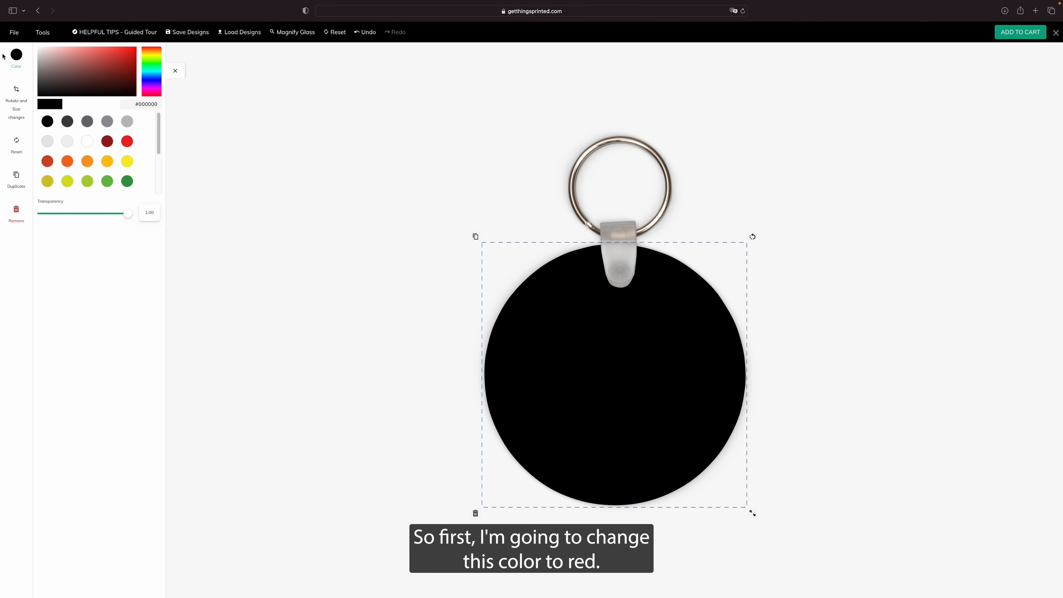
{"action": "left_click", "coordinate": [130, 139]}
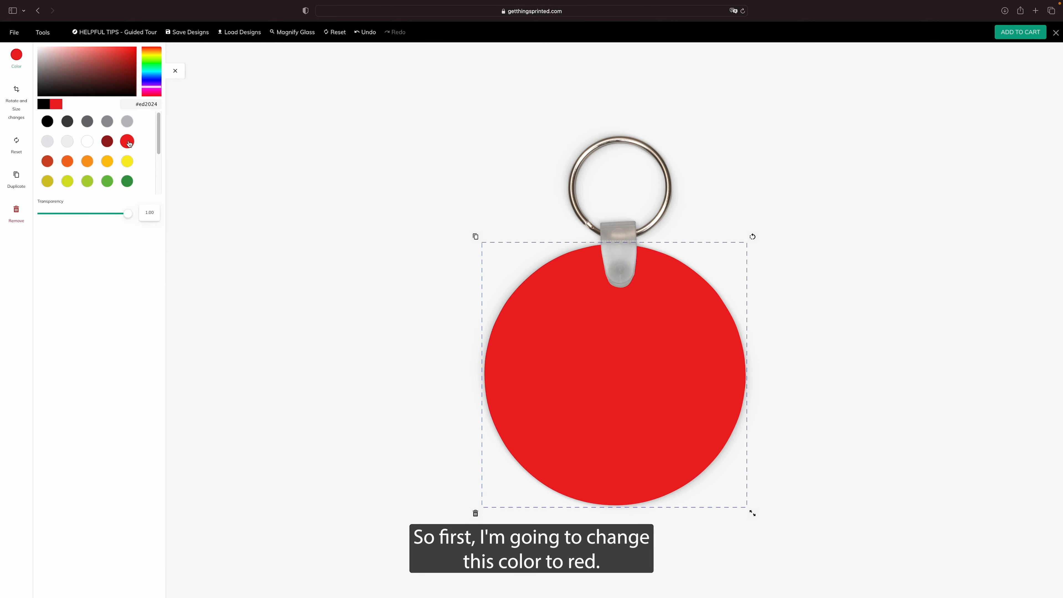
{"action": "left_click", "coordinate": [110, 145]}
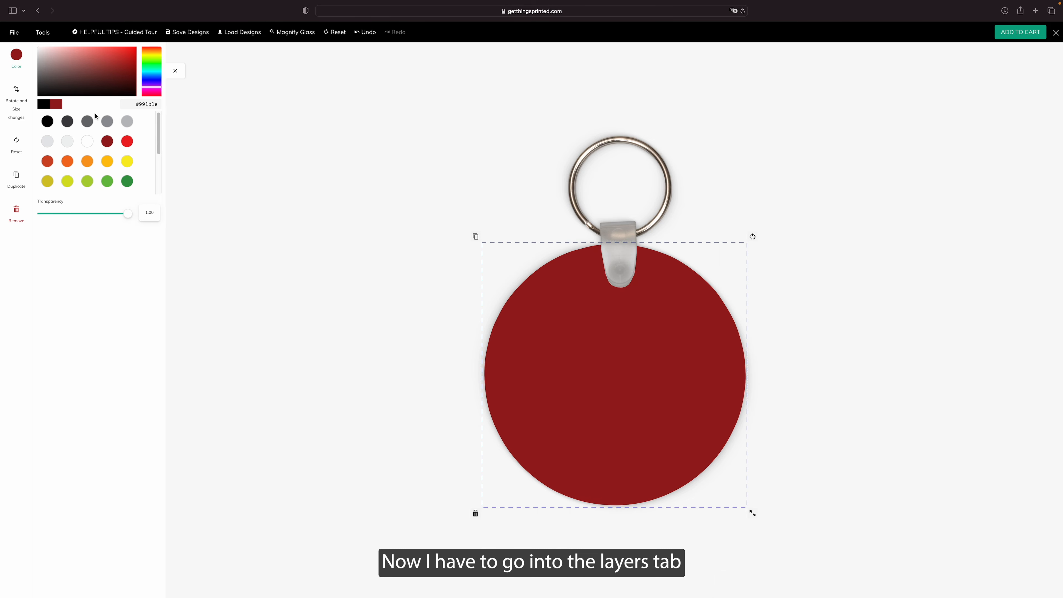
{"action": "left_click", "coordinate": [175, 70]}
Step: Reorder the layers so the floral pattern sits in front of the circle
{"action": "left_click", "coordinate": [13, 218]}
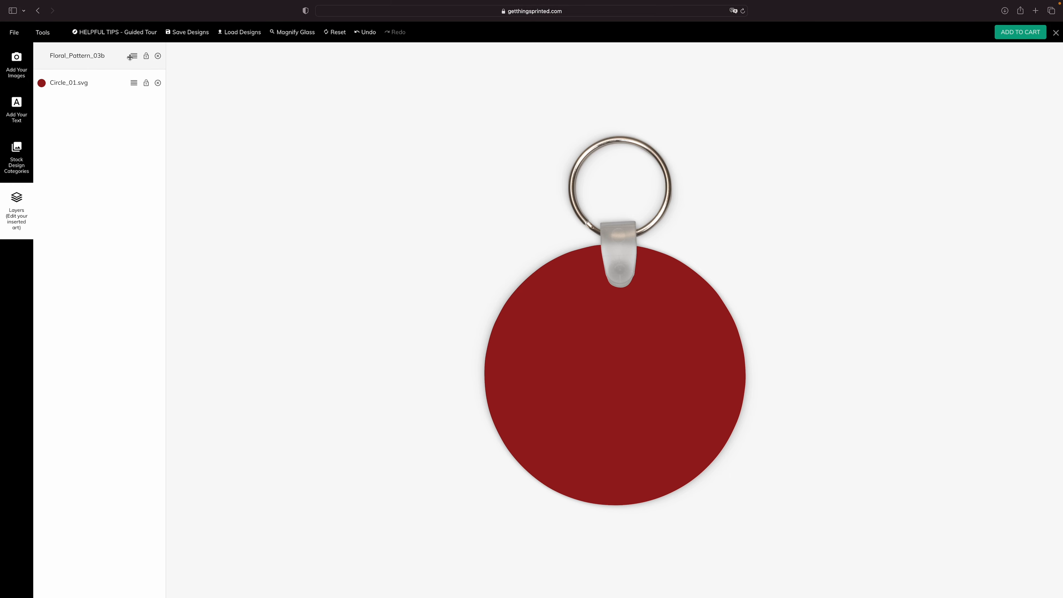
{"action": "left_click_drag", "start_coordinate": [134, 56], "coordinate": [136, 98]}
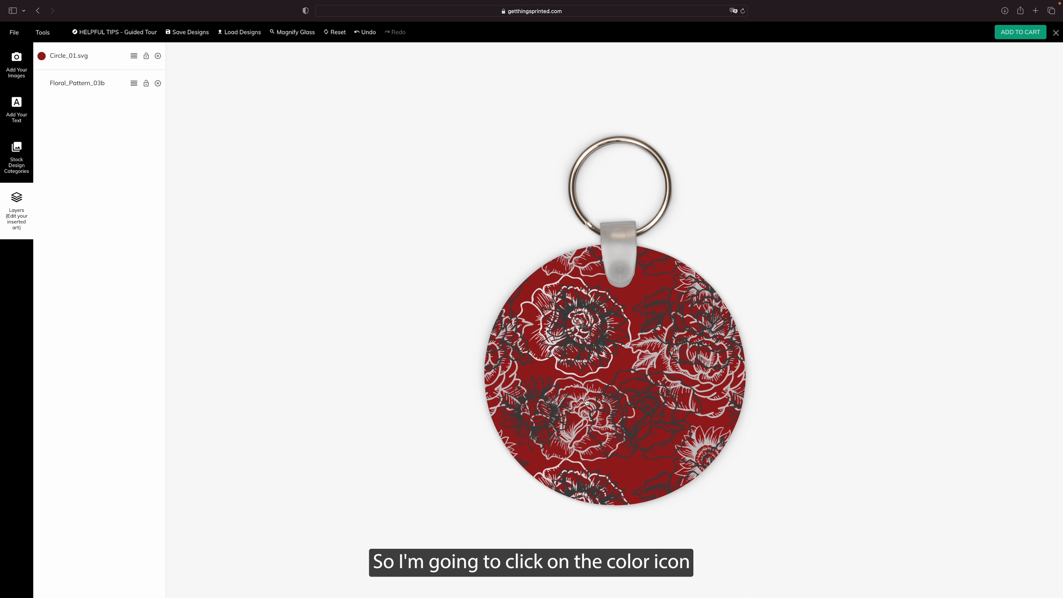
Step: Try lime green, purple and other colors on the circle layer behind the pattern, and settle on pink (#e04097)
{"action": "left_click", "coordinate": [42, 56]}
{"action": "scroll", "coordinate": [96, 203], "scroll_direction": "down", "scroll_amount": 1}
{"action": "left_click", "coordinate": [95, 195]}
{"action": "scroll", "coordinate": [95, 196], "scroll_direction": "down", "scroll_amount": 2}
{"action": "left_click", "coordinate": [96, 227]}
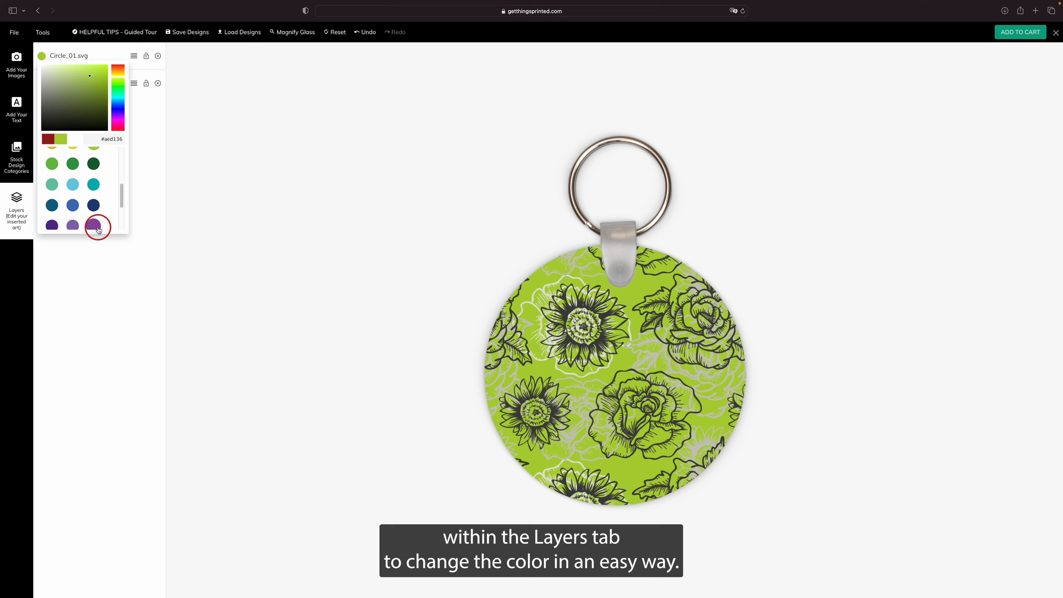
{"action": "scroll", "coordinate": [96, 226], "scroll_direction": "down", "scroll_amount": 2}
{"action": "left_click", "coordinate": [73, 210]}
{"action": "left_click", "coordinate": [52, 210]}
{"action": "left_click", "coordinate": [52, 168]}
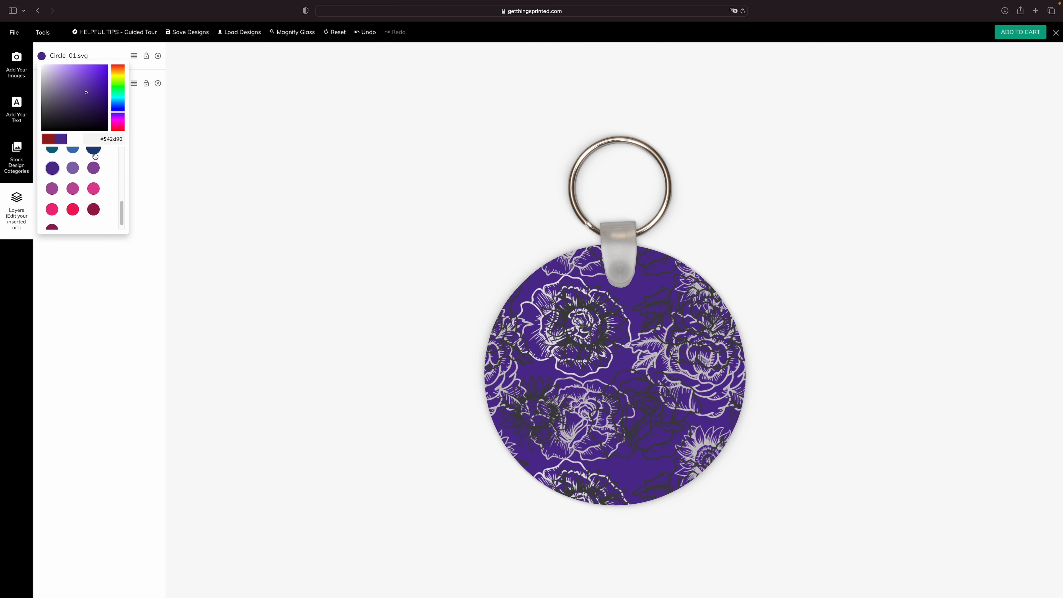
{"action": "left_click", "coordinate": [93, 148]}
{"action": "left_click", "coordinate": [95, 212]}
{"action": "left_click", "coordinate": [94, 189]}
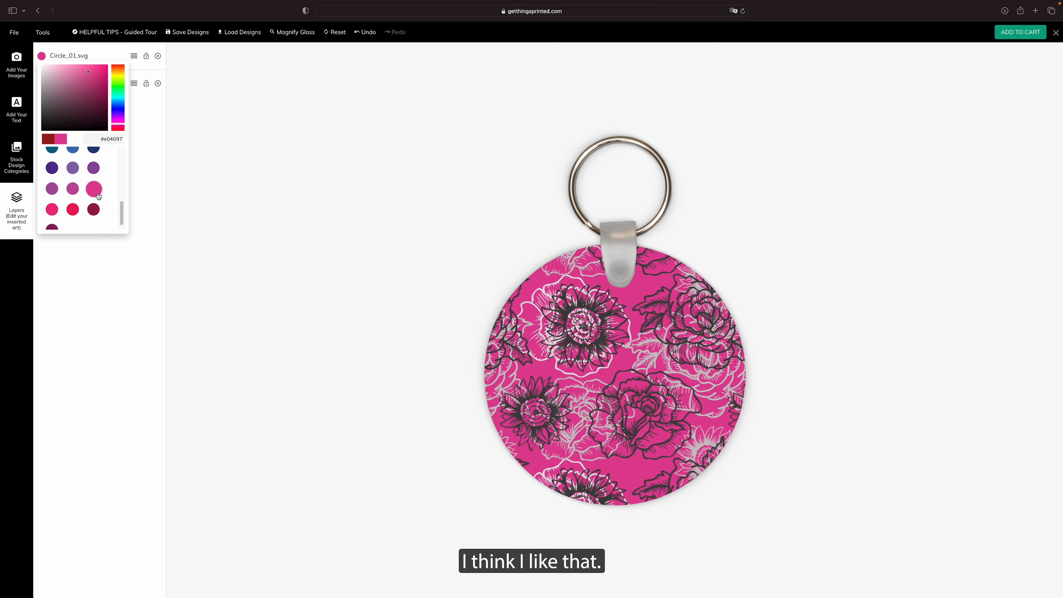
{"action": "left_click", "coordinate": [1014, 181]}
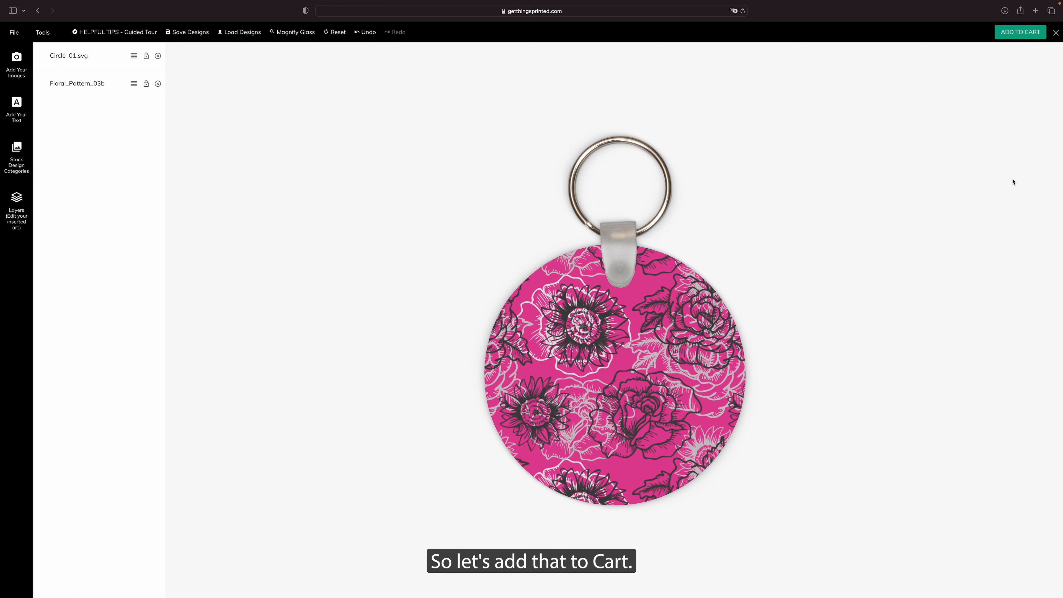
Step: Add the pink floral keychain to the cart
{"action": "left_click", "coordinate": [1024, 41]}
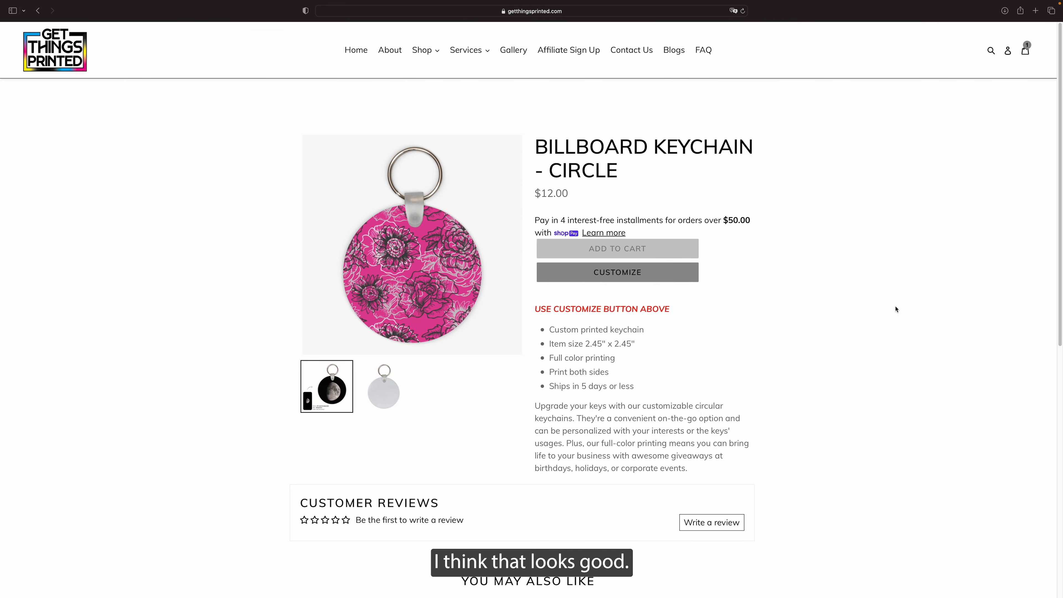